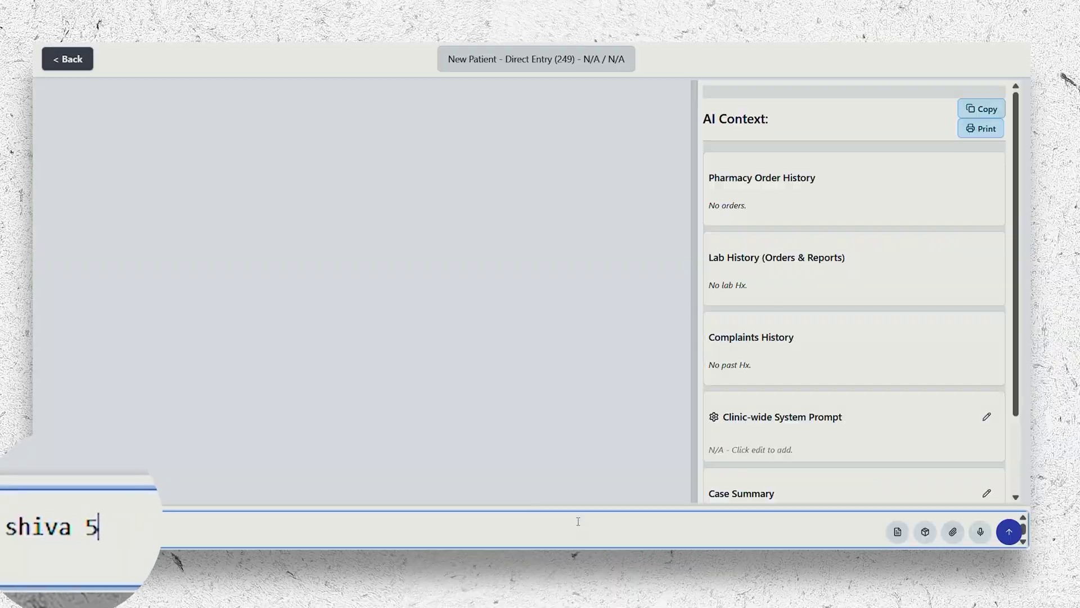
Submit a new 50-year-old male patient with constipation for 3 days to the AI.
type("0m with")
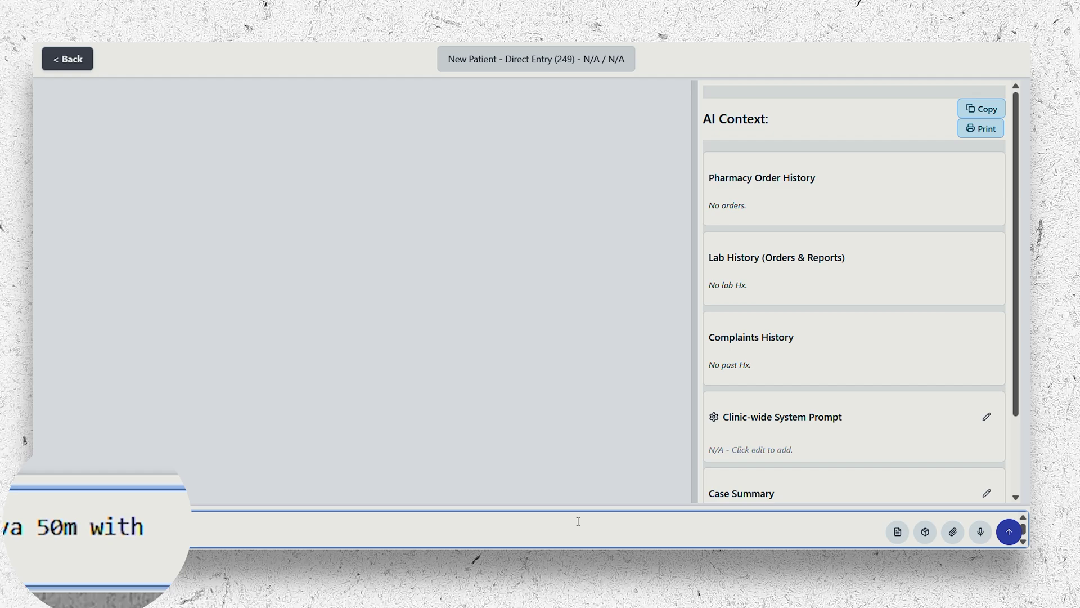
type(" constipation since 3 days")
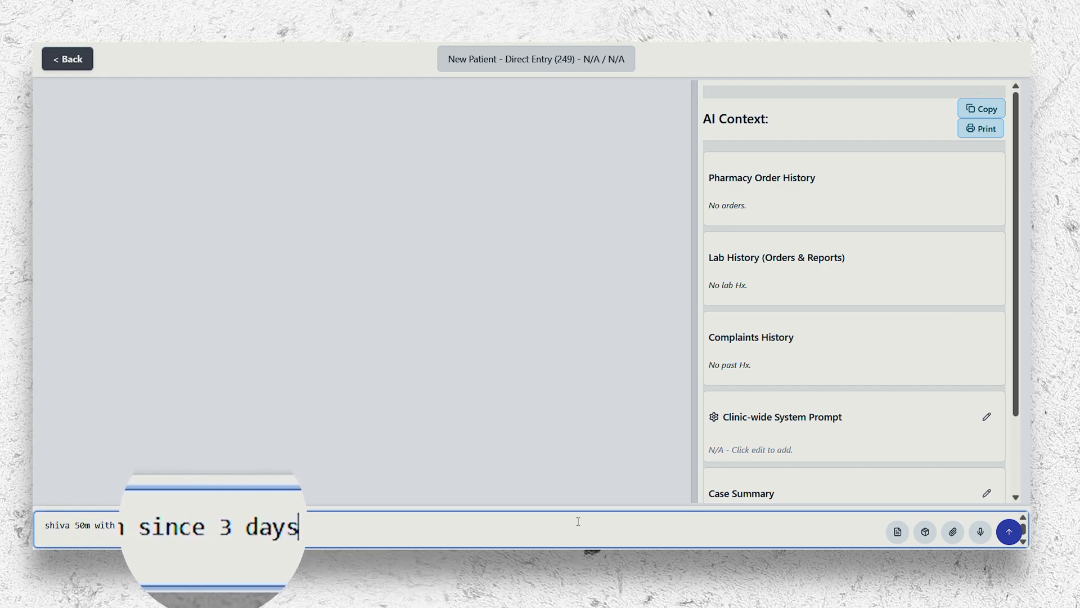
key("Return")
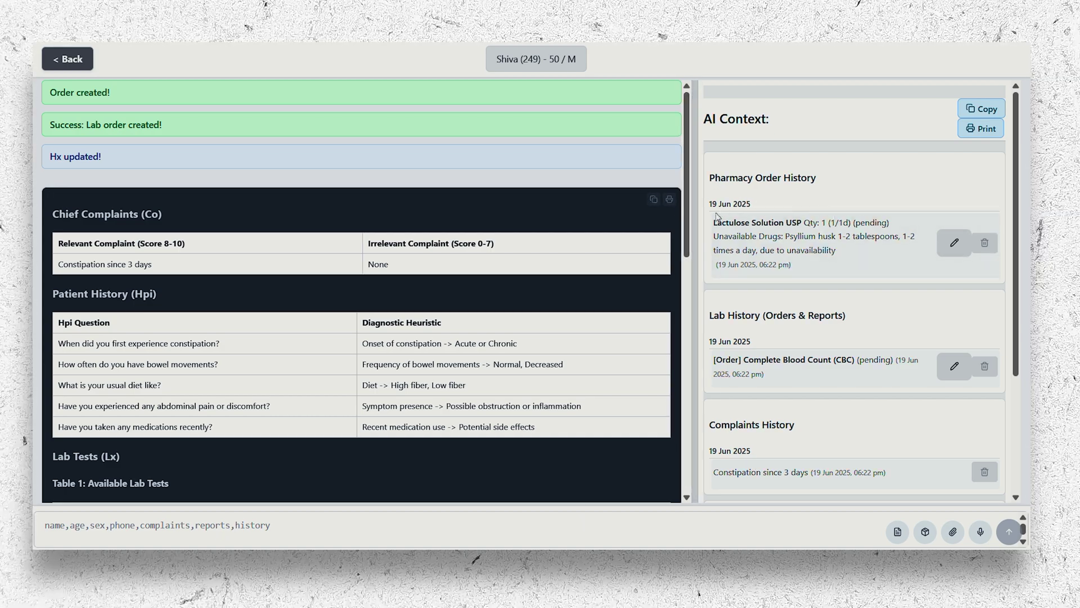
Review the AI report's lab tests, diagnosis and treatment plan.
scroll(474, 319, "down", 10)
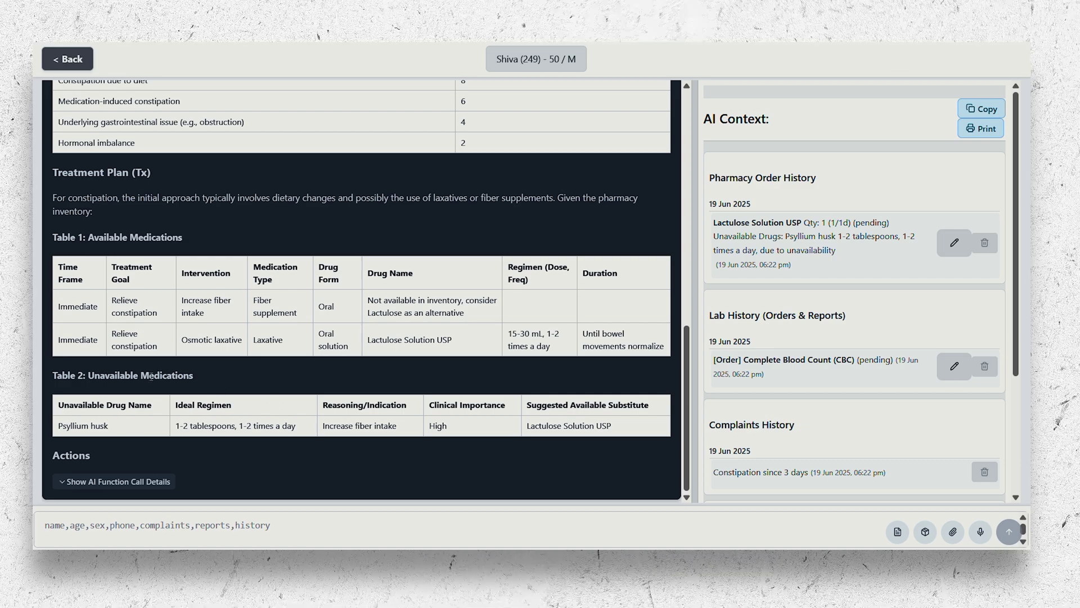
scroll(196, 330, "up", 3)
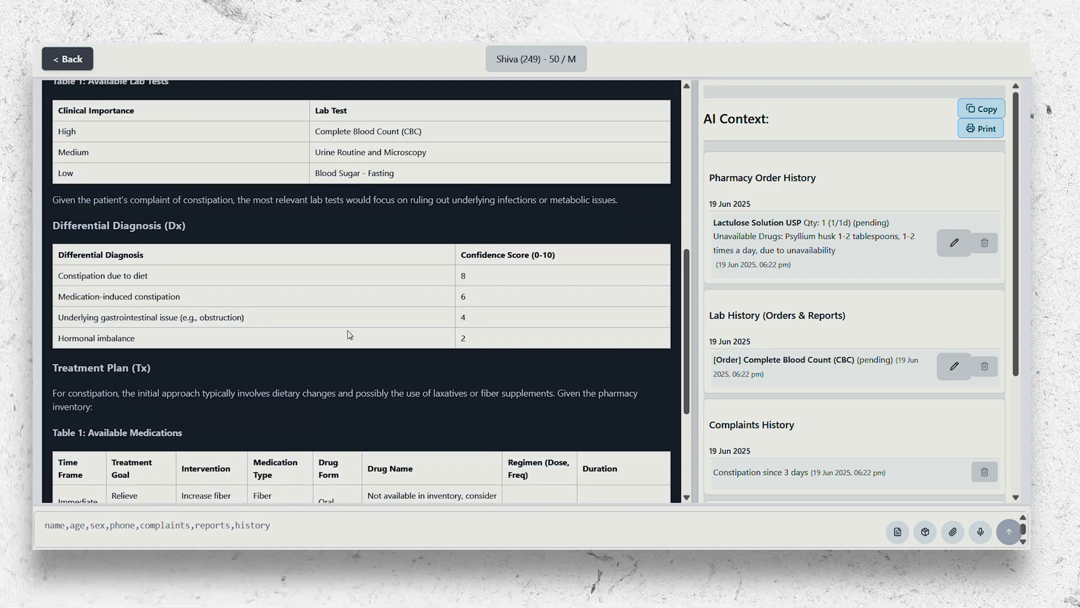
scroll(155, 186, "up", 2)
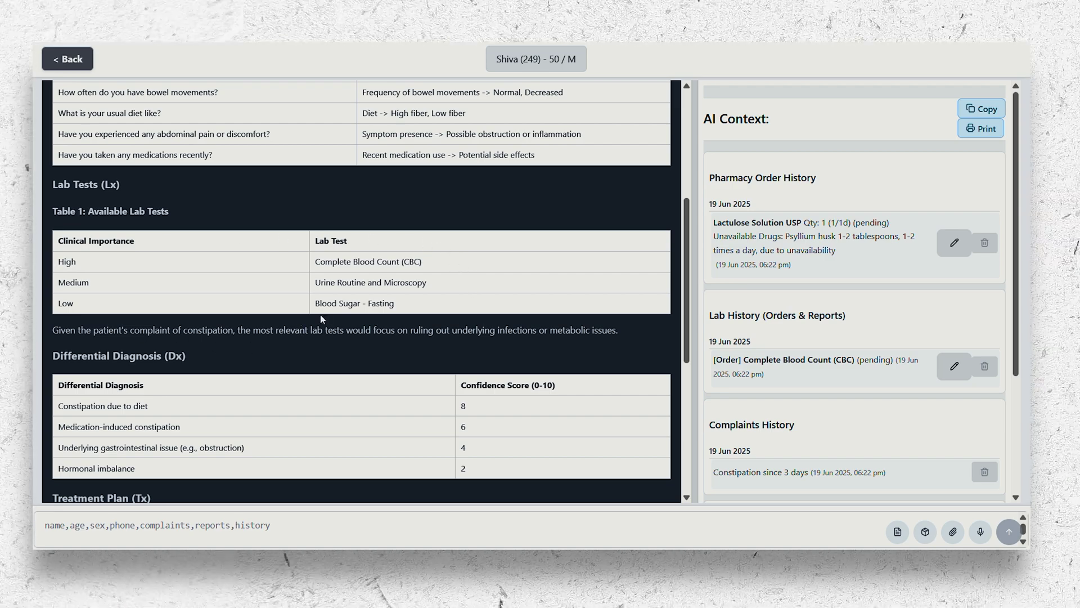
scroll(321, 319, "up", 2)
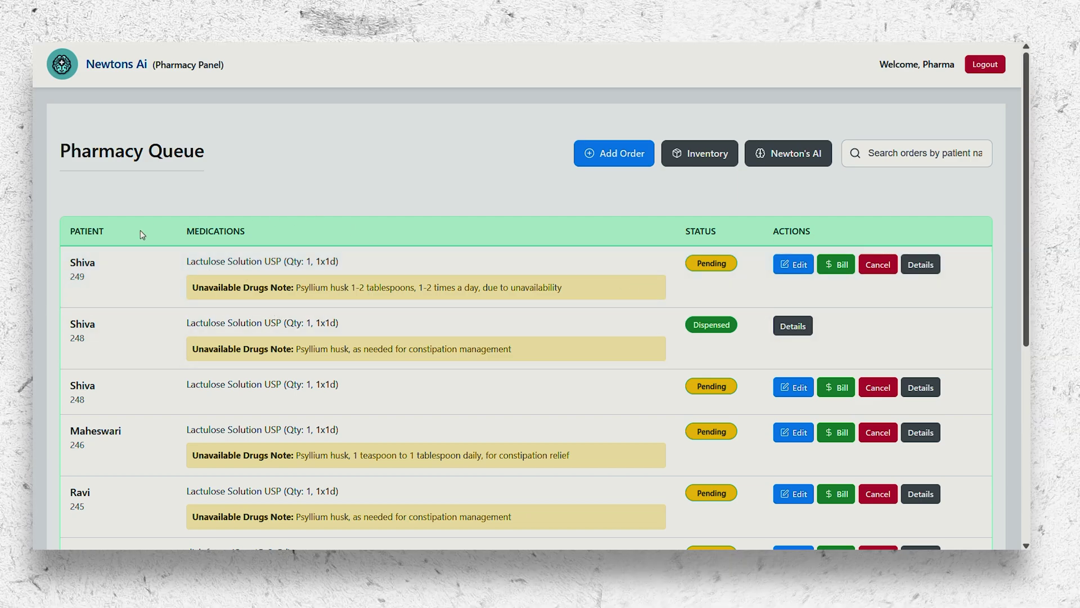
Bill the Lactulose Solution USP order at ₹129.15 cash without printing, and confirm payment.
left_click(840, 265)
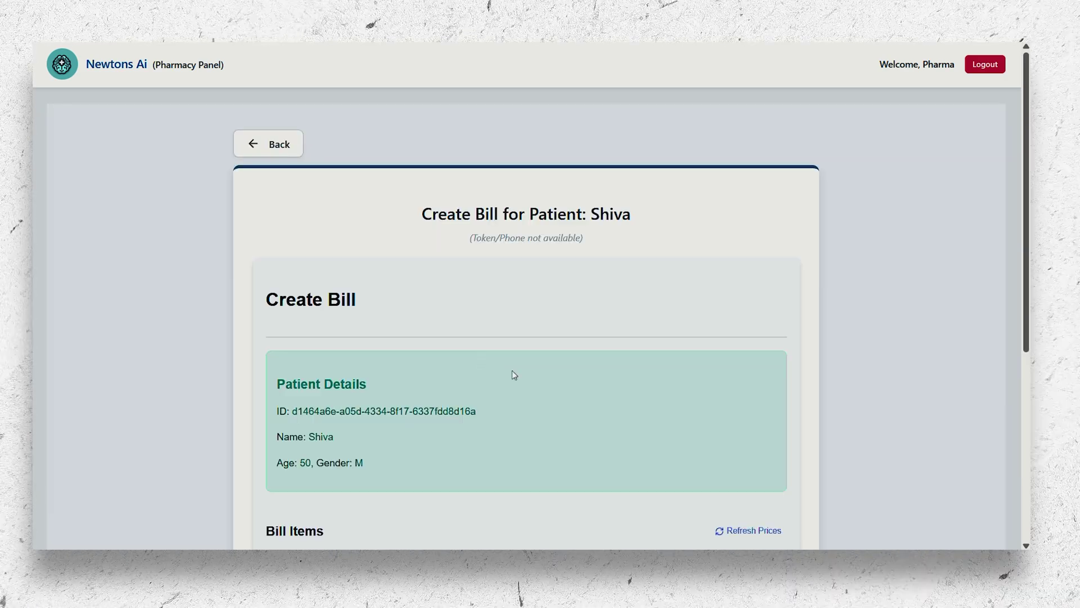
scroll(574, 399, "down", 5)
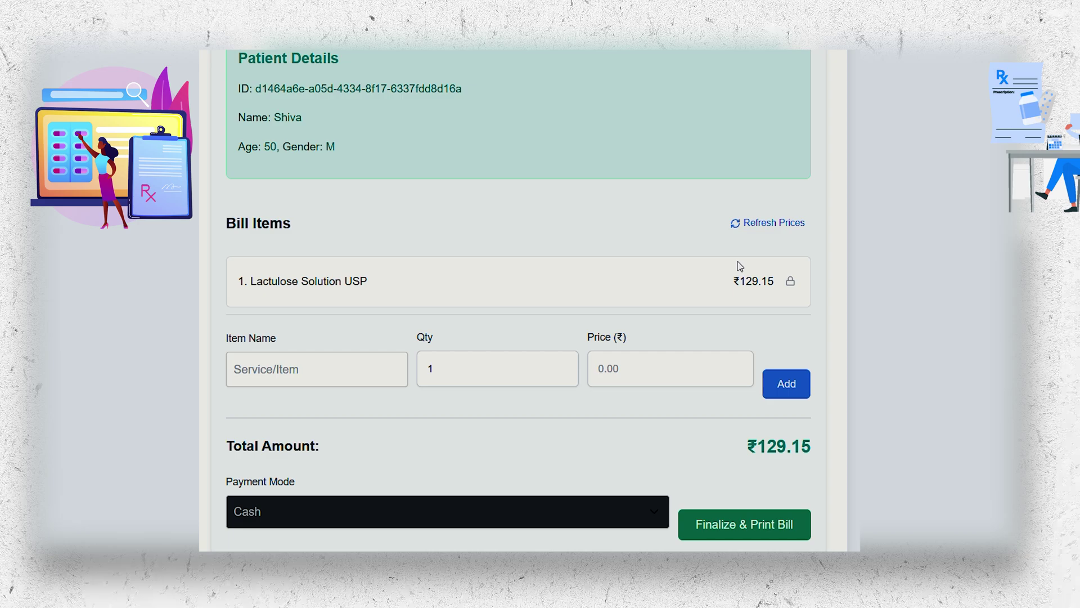
left_click(737, 522)
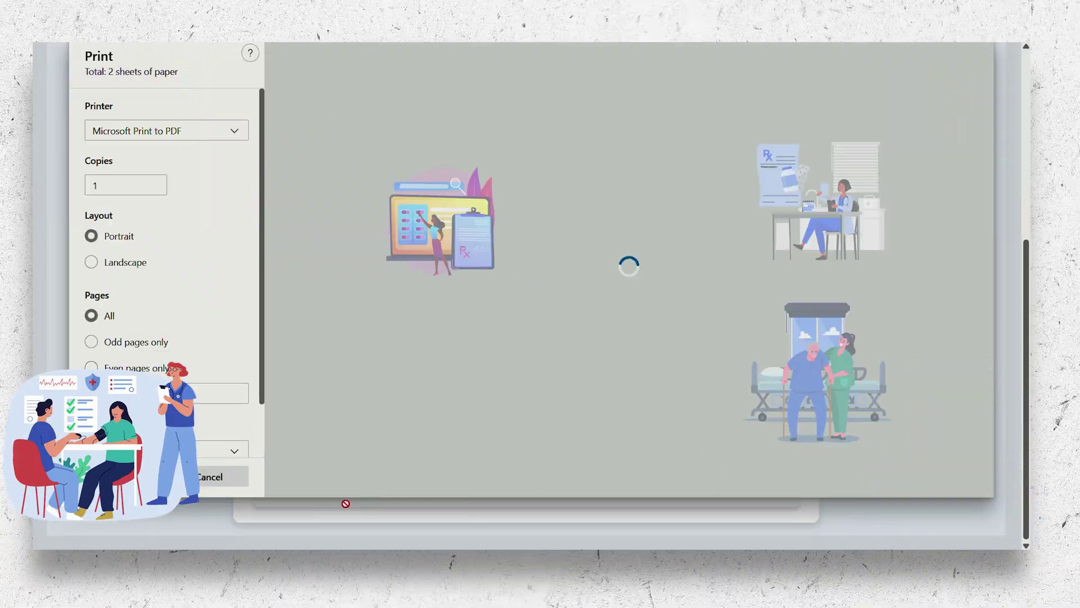
scroll(619, 231, "down", 5)
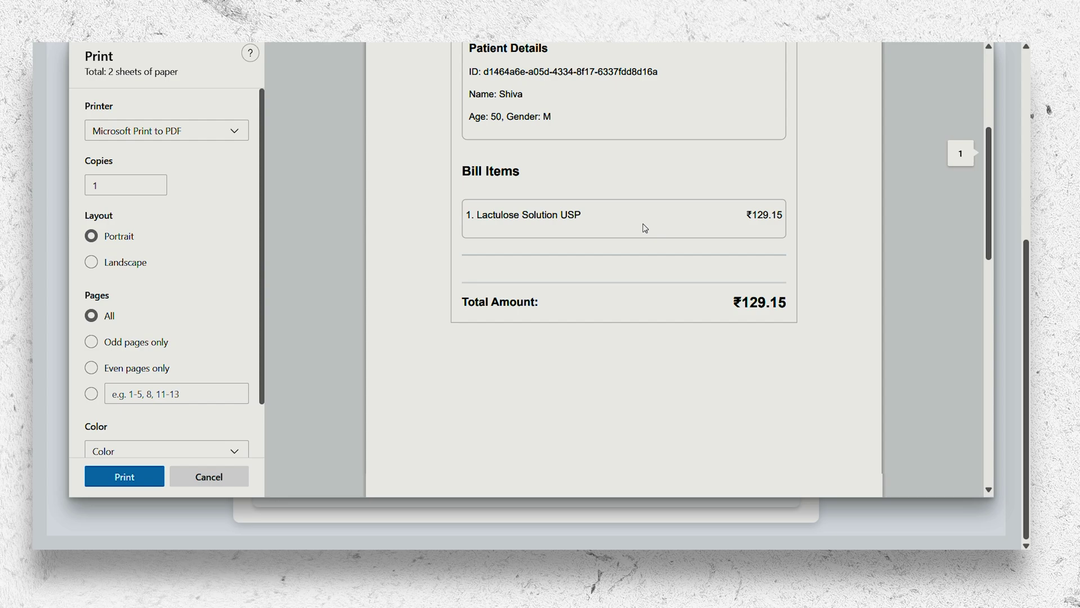
scroll(642, 229, "up", 3)
scroll(645, 229, "down", 1)
scroll(542, 309, "up", 1)
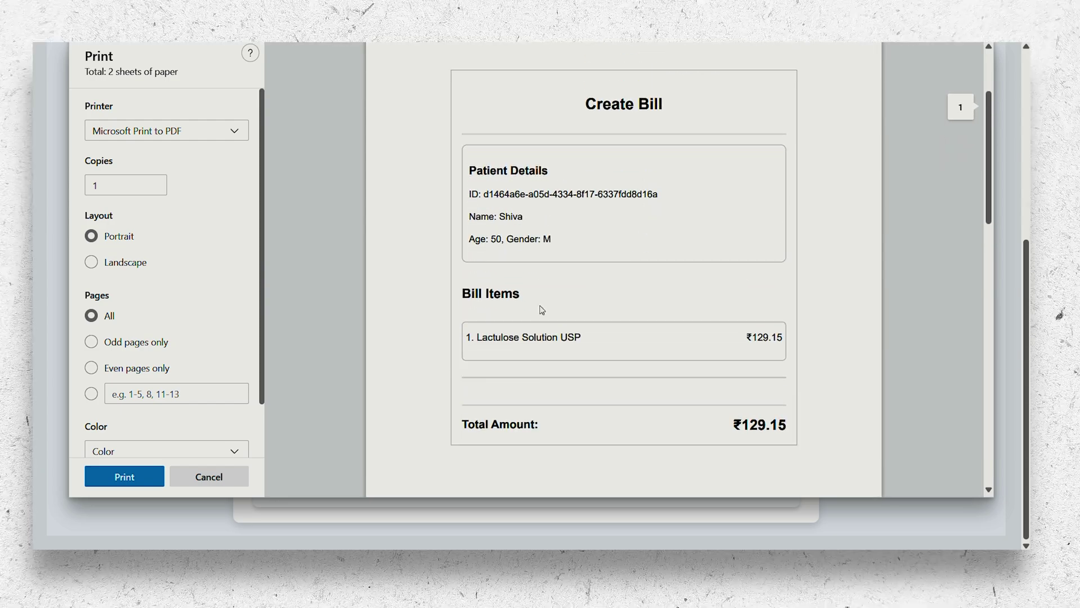
left_click(232, 475)
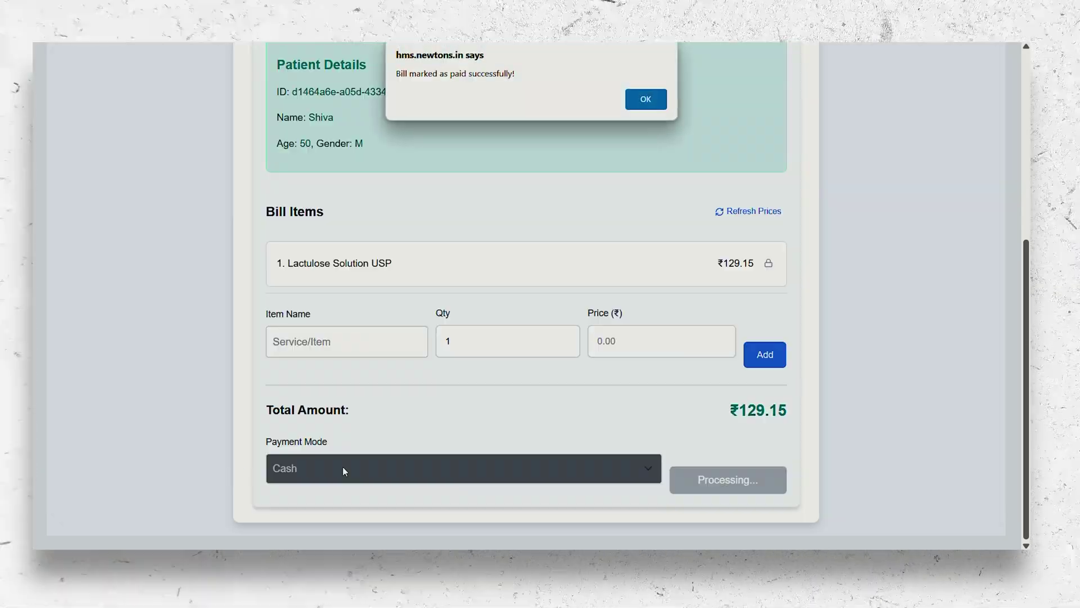
left_click(657, 100)
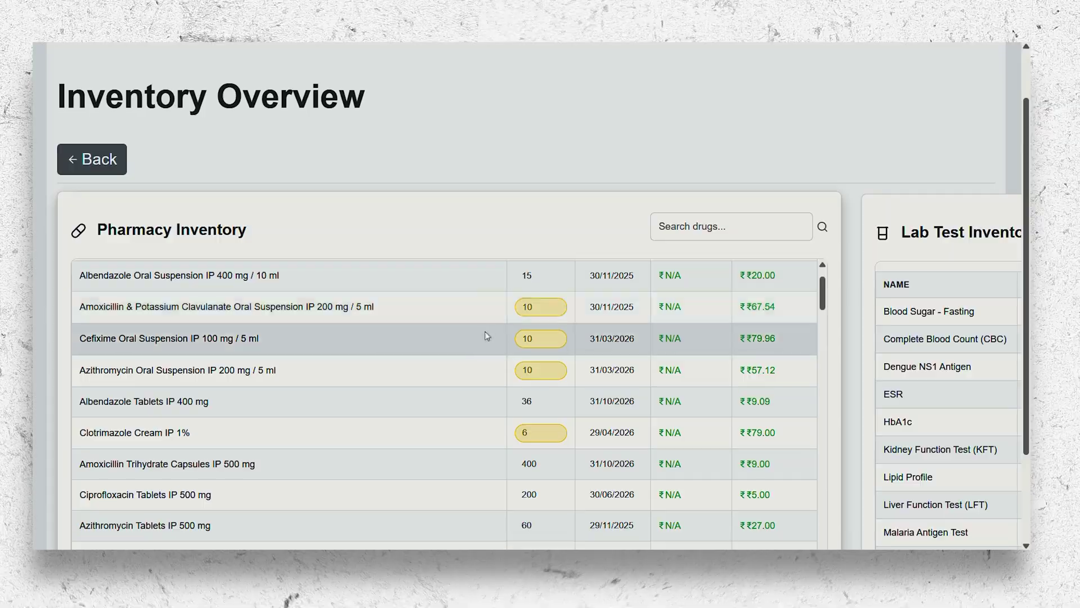
Review pharmacy inventory stock levels and expiry dates.
scroll(485, 378, "down", 5)
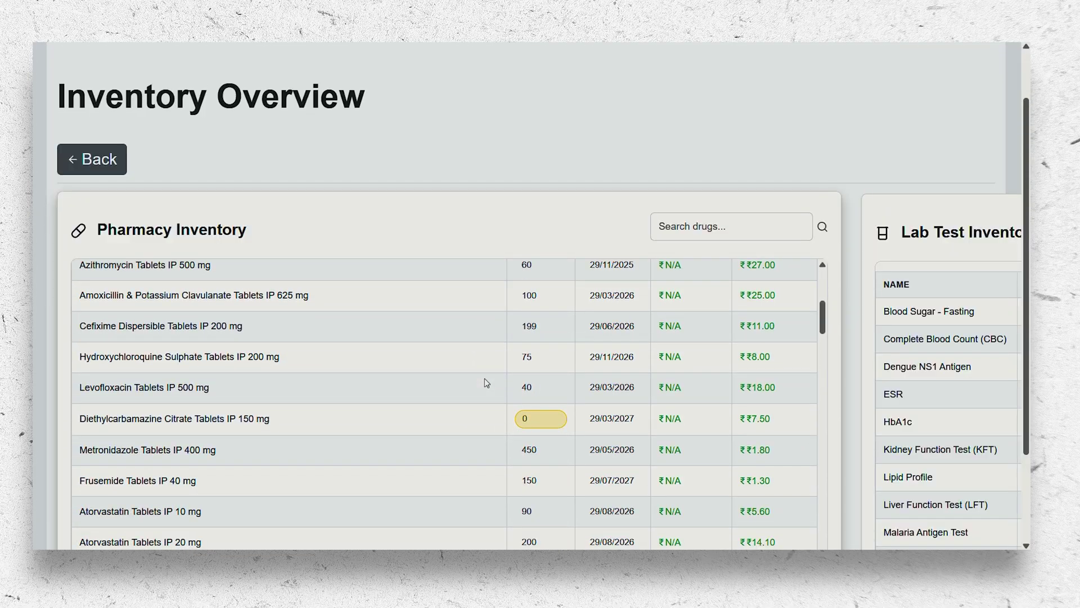
scroll(484, 379, "up", 5)
scroll(619, 357, "up", 2)
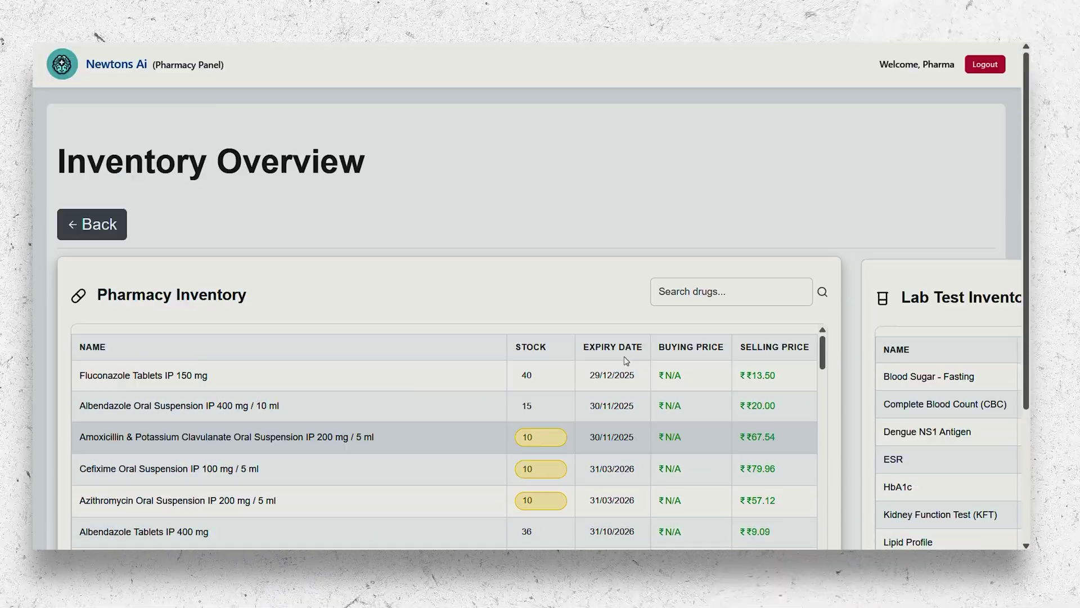
scroll(889, 398, "down", 3)
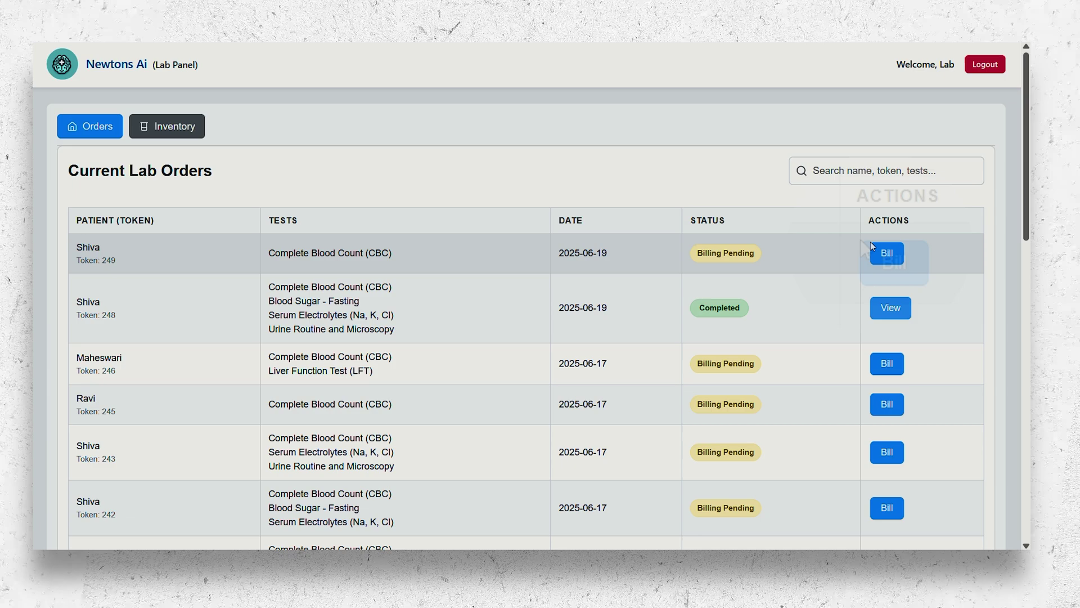
Bill the CBC lab order at ₹30.00 cash without printing, and confirm payment.
left_click(886, 253)
scroll(462, 436, "down", 5)
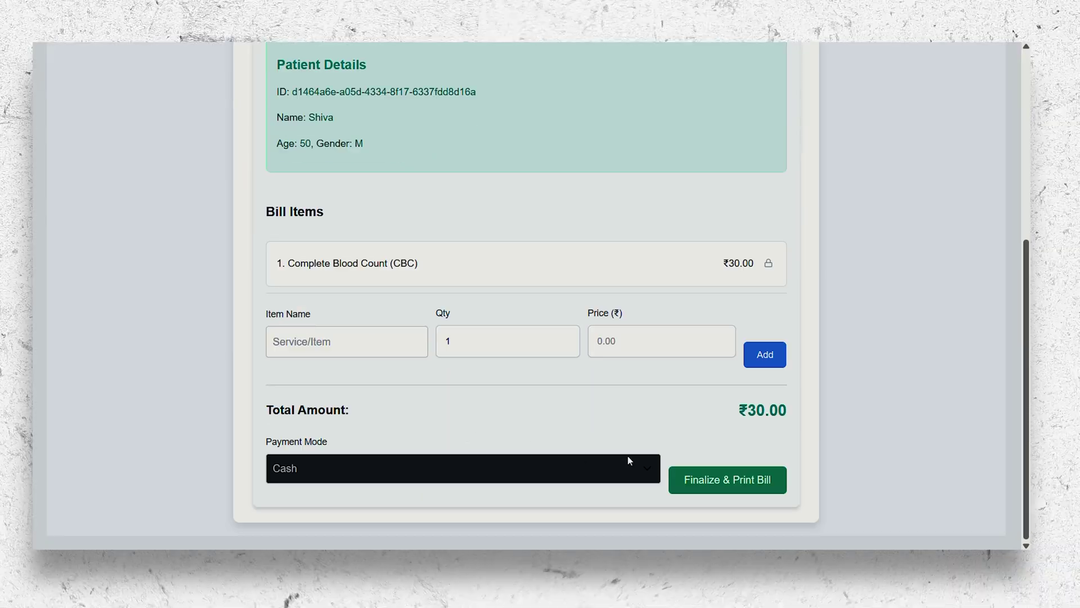
left_click(723, 488)
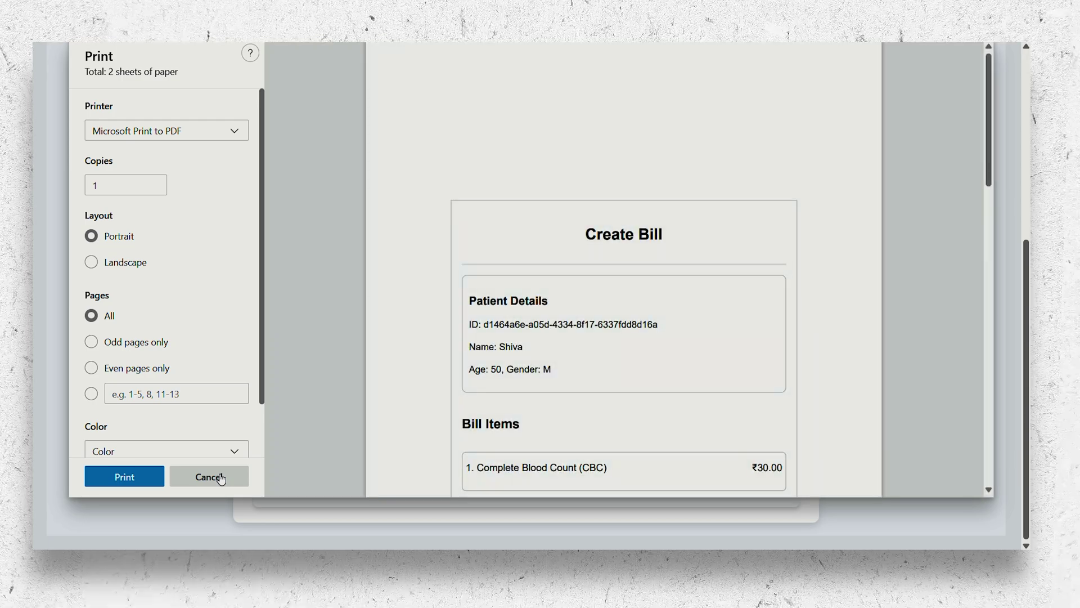
left_click(212, 475)
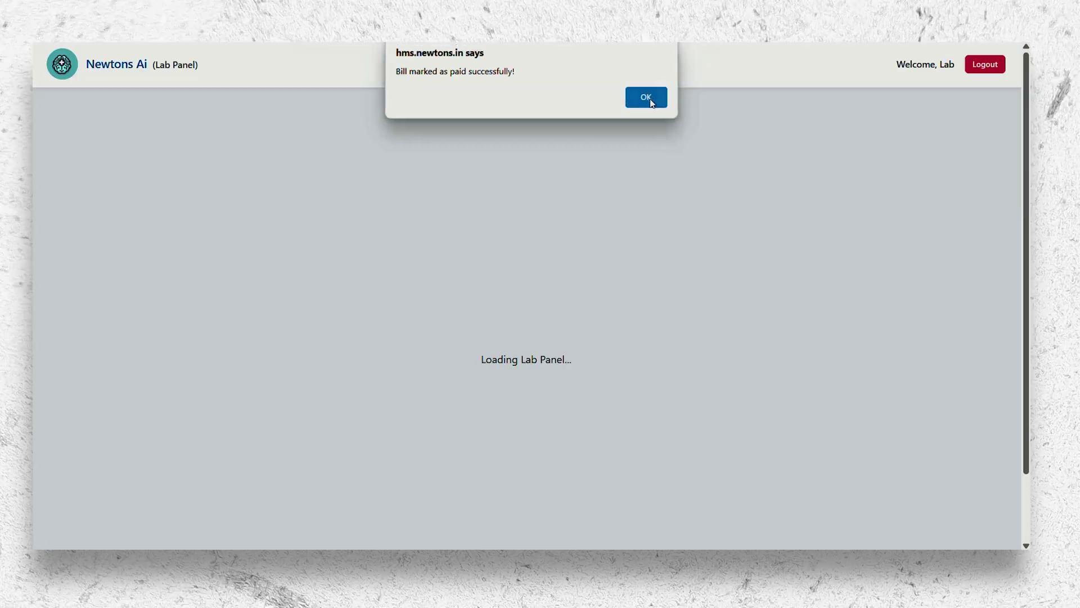
left_click(646, 99)
Mark the CBC sample collected, start processing, and begin entering its report.
left_click(861, 258)
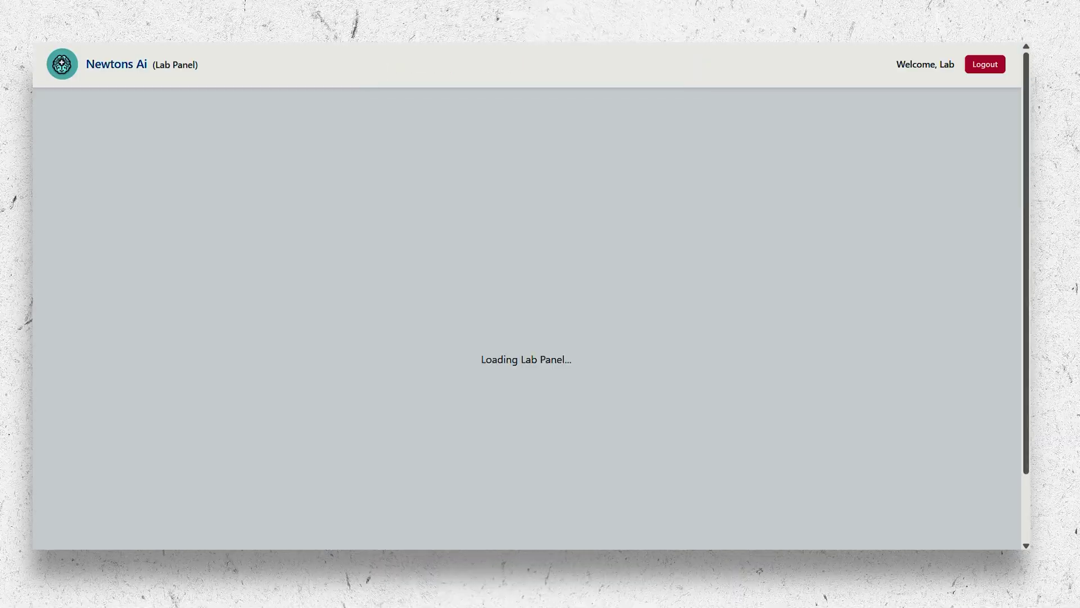
left_click(883, 257)
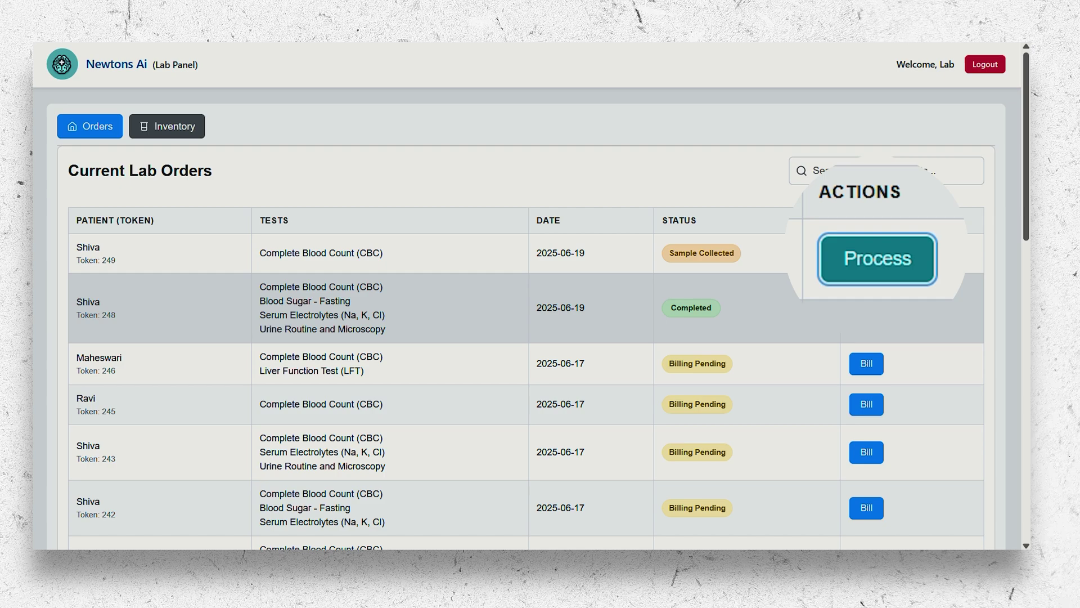
left_click(864, 254)
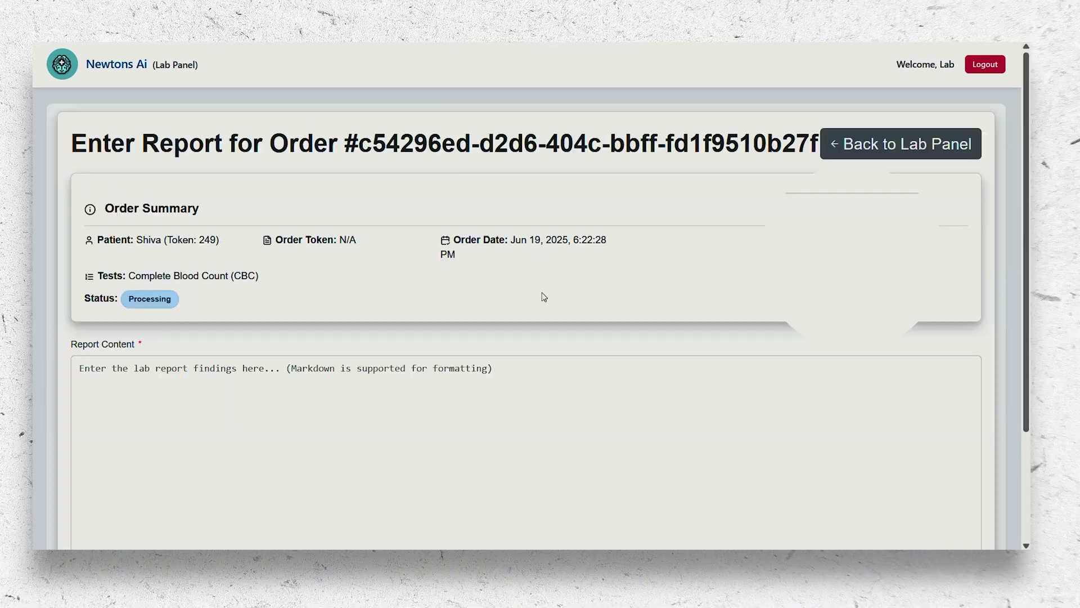
left_click(387, 368)
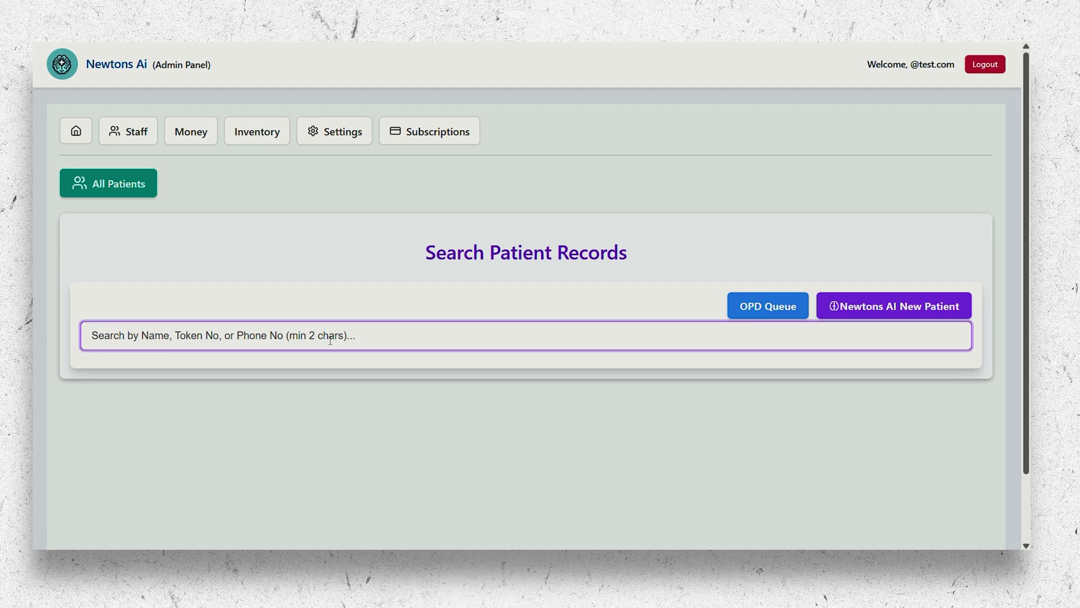
Search patient records for 249, open the 50 / M patient, and review the AI Context history.
type("2")
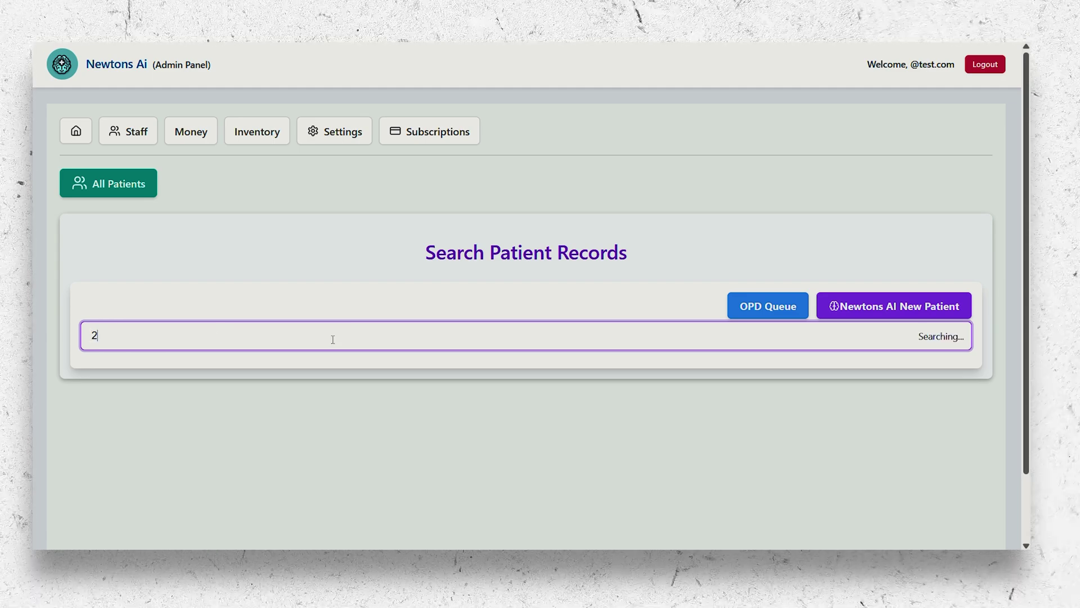
type("49")
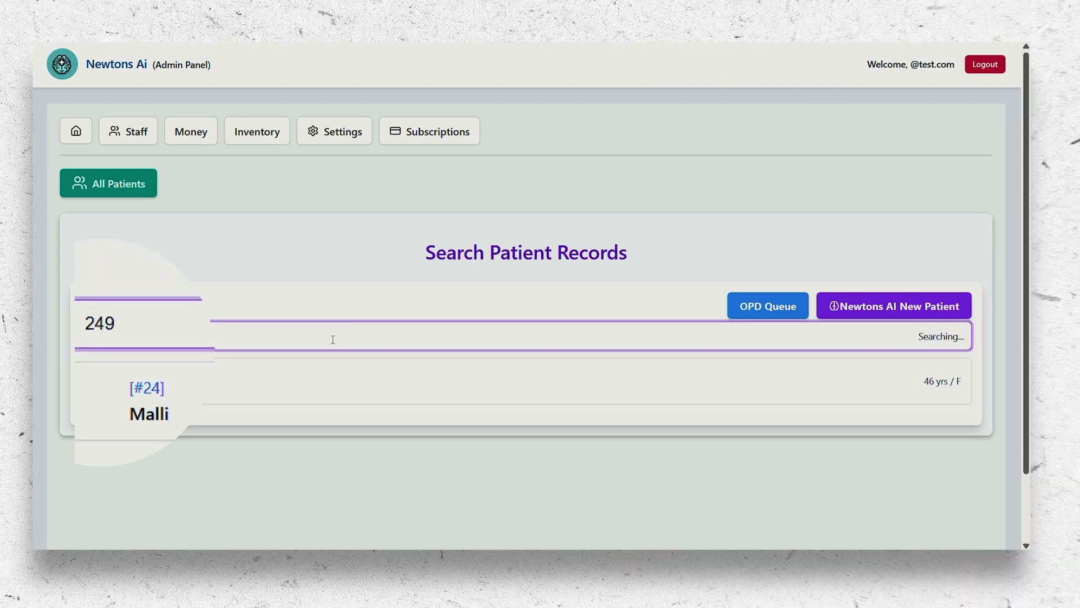
left_click(153, 387)
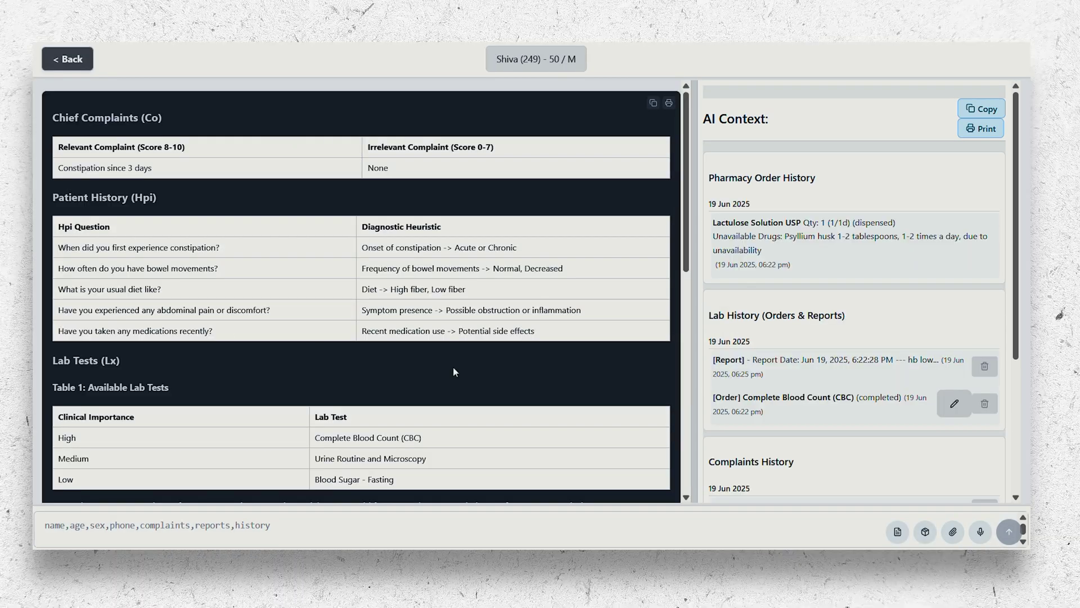
scroll(892, 405, "down", 2)
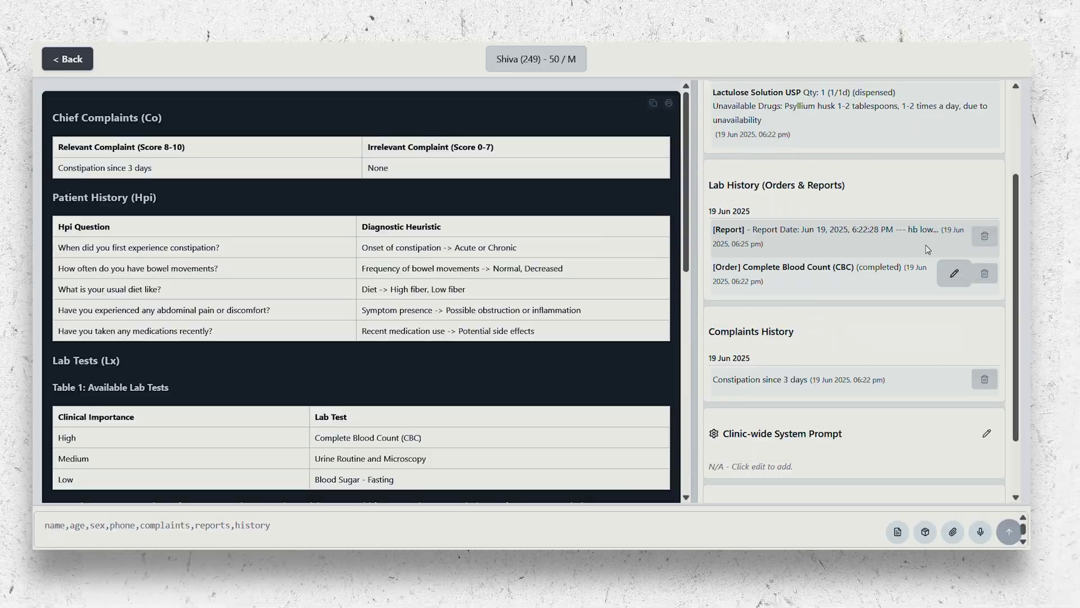
scroll(927, 249, "up", 3)
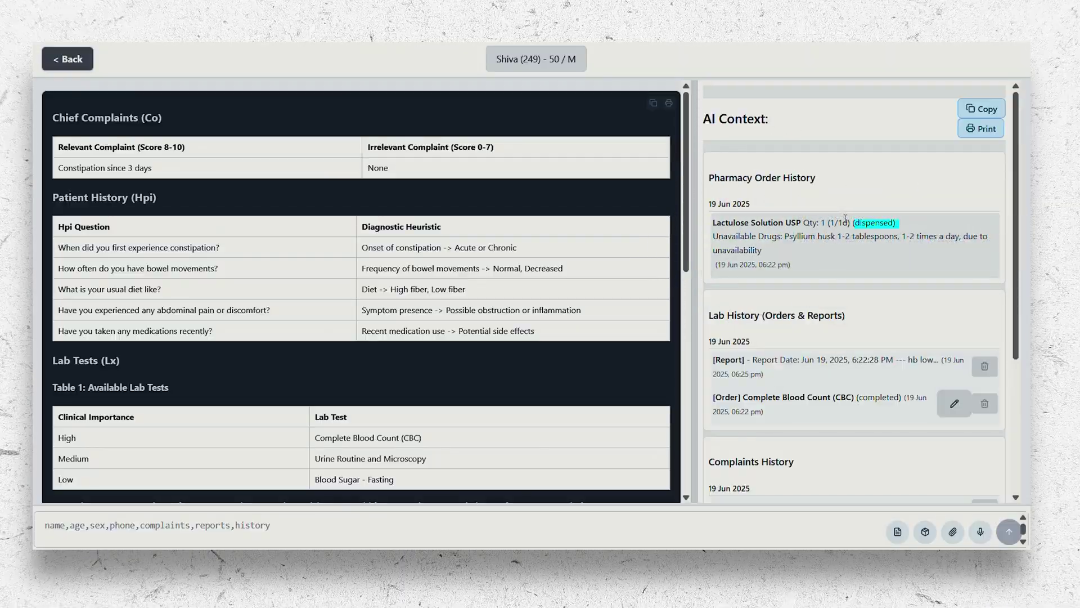
scroll(839, 274, "down", 4)
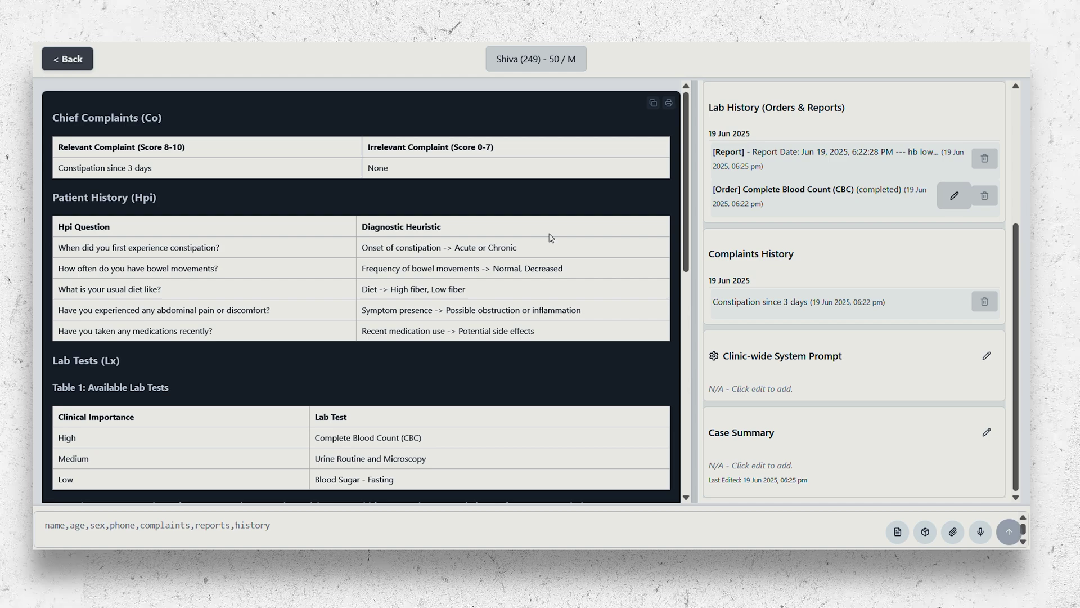
scroll(549, 236, "down", 10)
scroll(549, 236, "up", 10)
Send a note that constipation was relieved by lactulose and psyllium husk, and review the updated summary.
left_click(301, 516)
type("constipation releived on taking lactulose and psyllium husk")
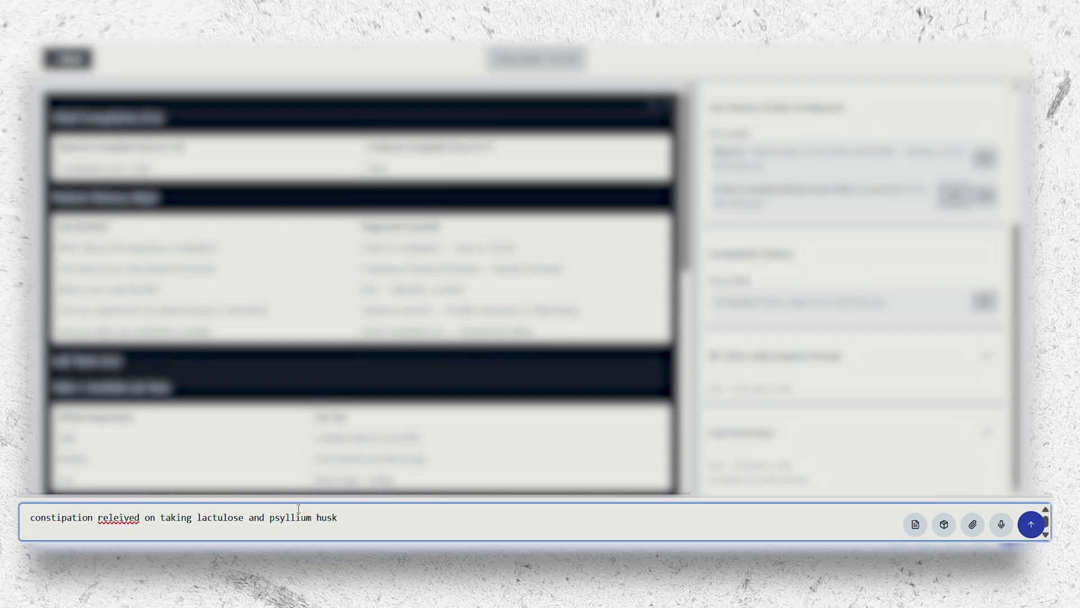
key("Return")
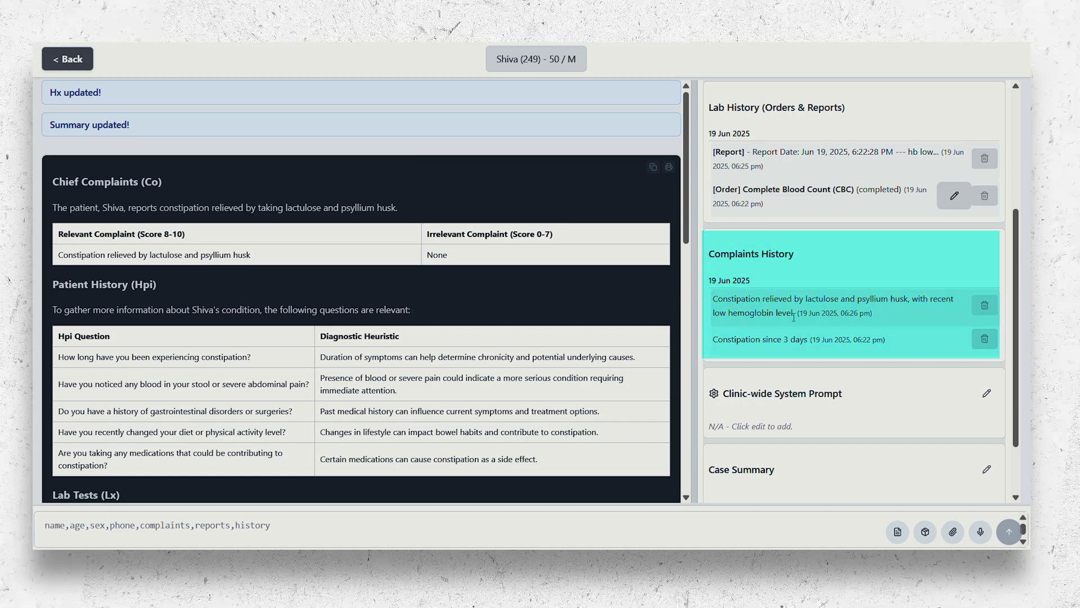
scroll(376, 345, "down", 10)
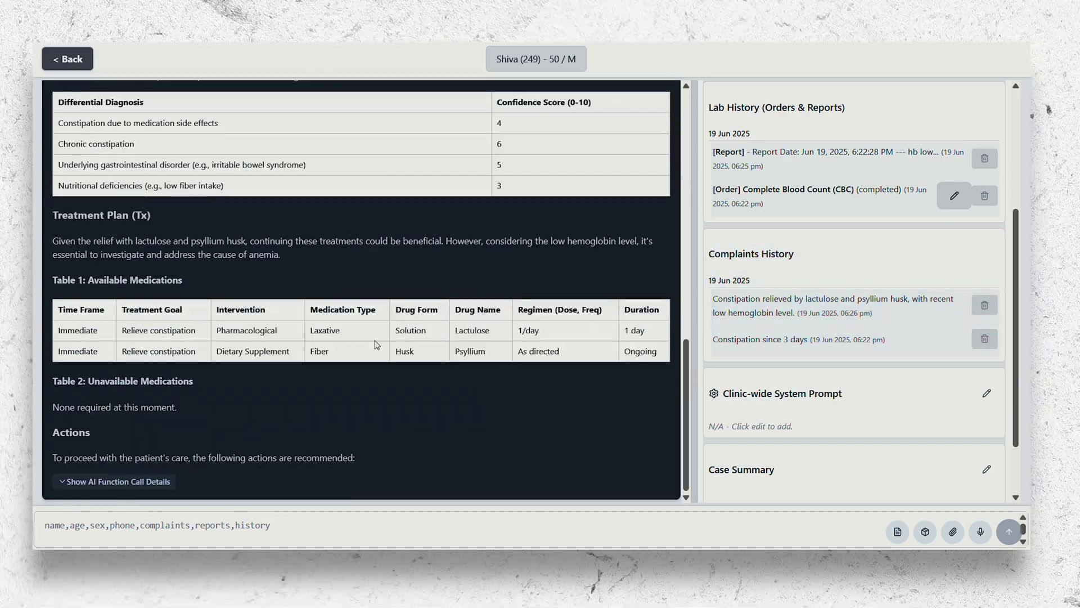
scroll(377, 344, "up", 7)
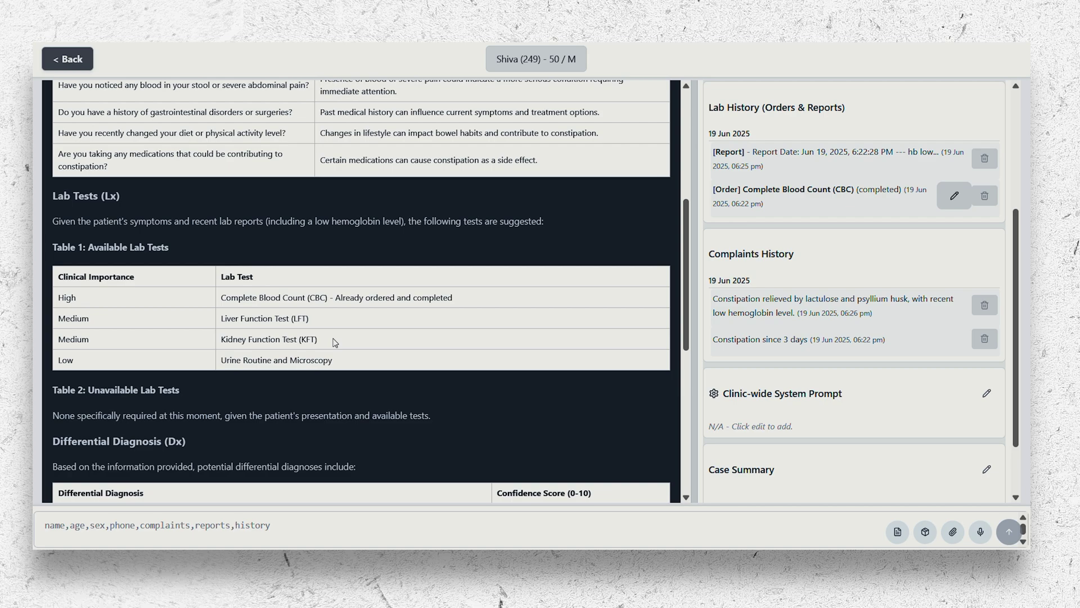
scroll(335, 343, "up", 5)
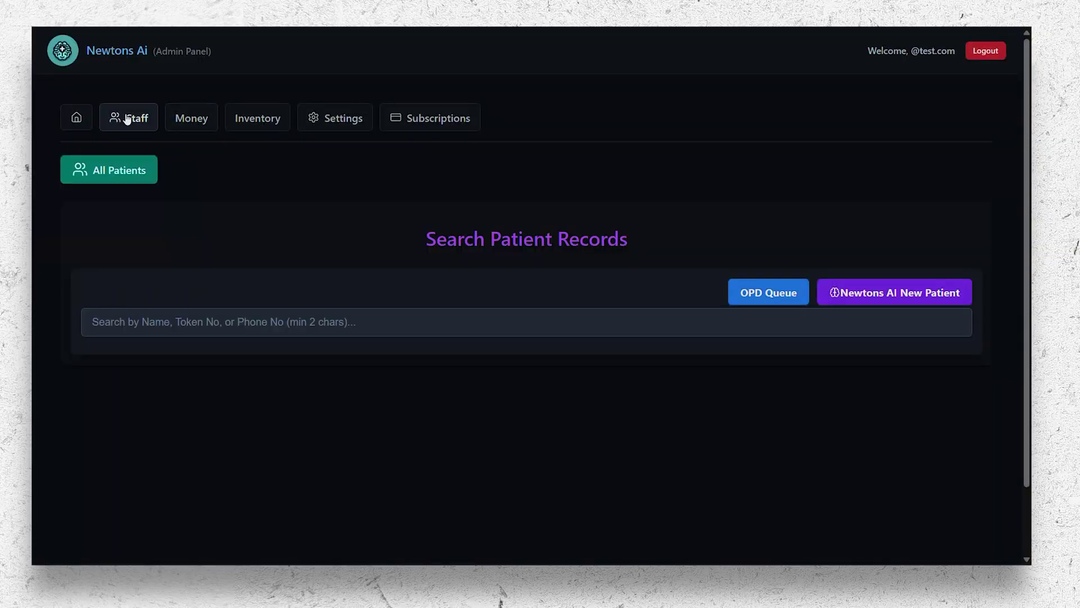
left_click(126, 119)
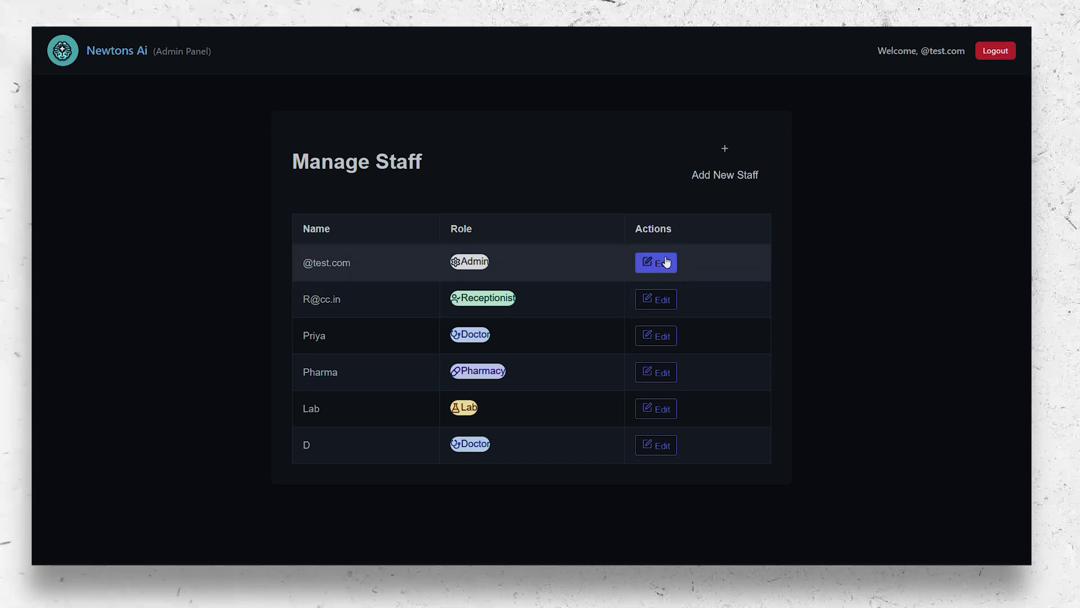
left_click(749, 167)
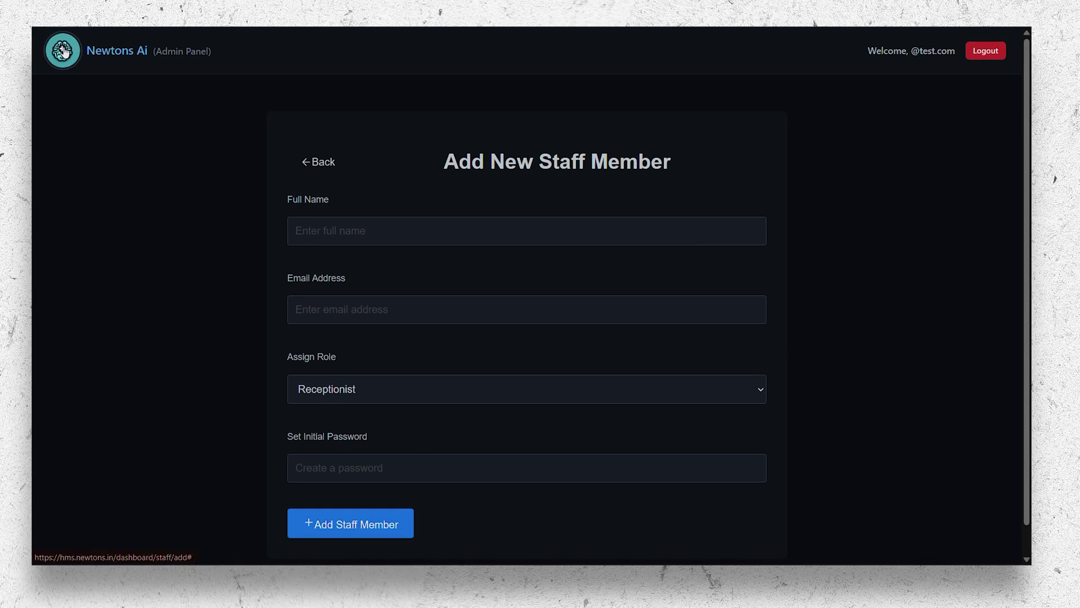
left_click(319, 162)
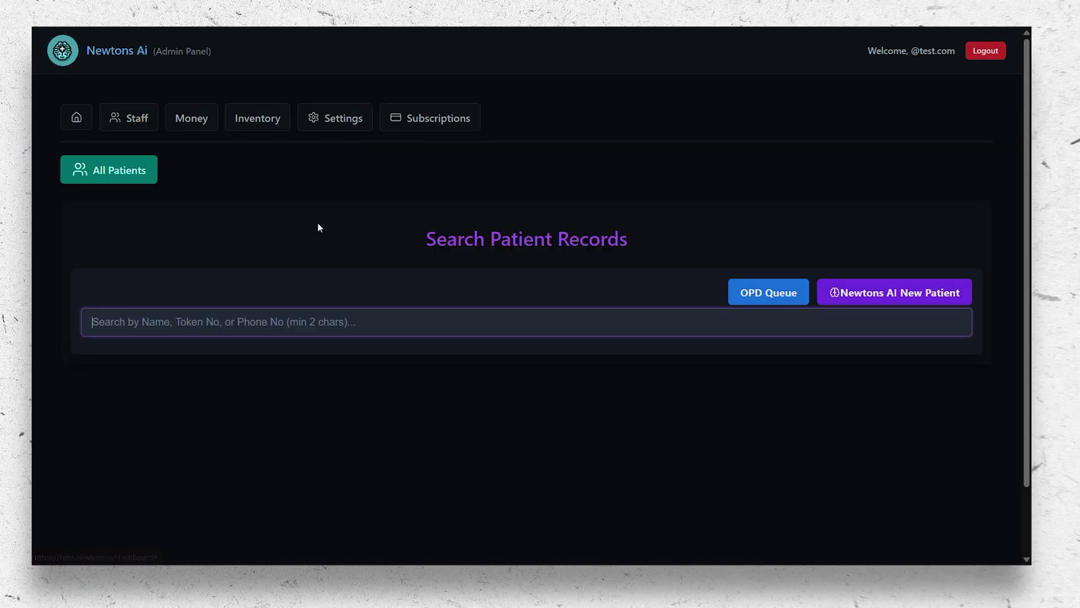
Fetch Money Flow data from 06/01/2025 and review the ₹6725.75 revenue with bill and payment tables.
left_click(196, 122)
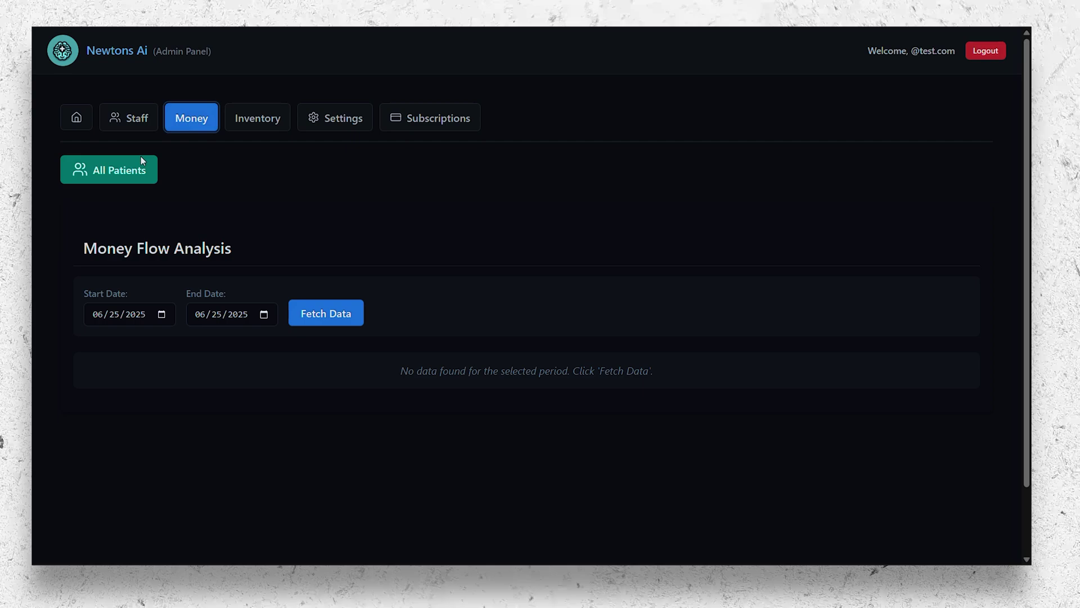
left_click(121, 315)
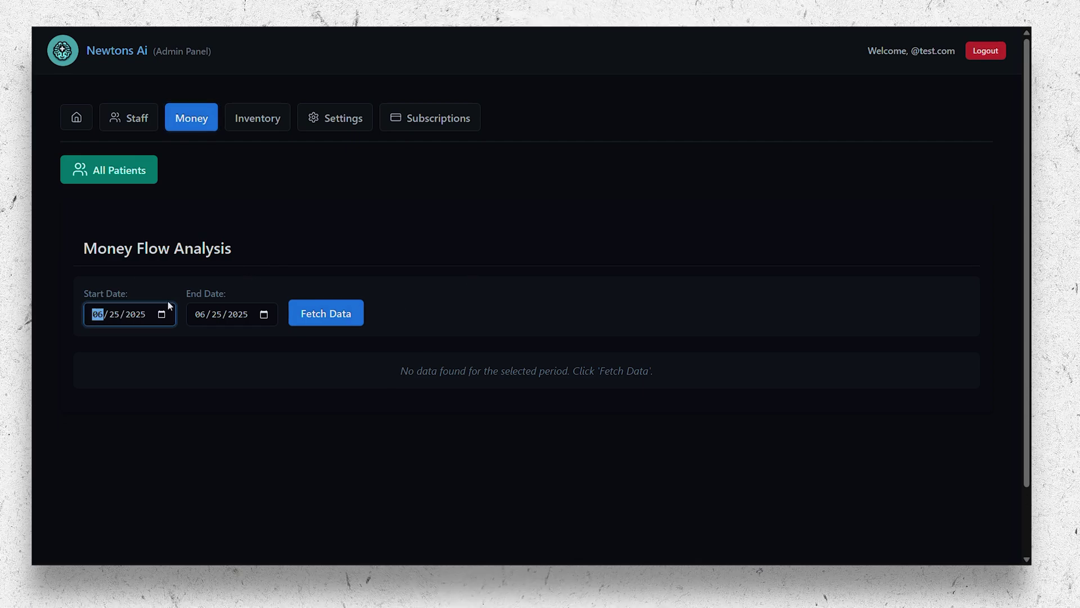
left_click(162, 314)
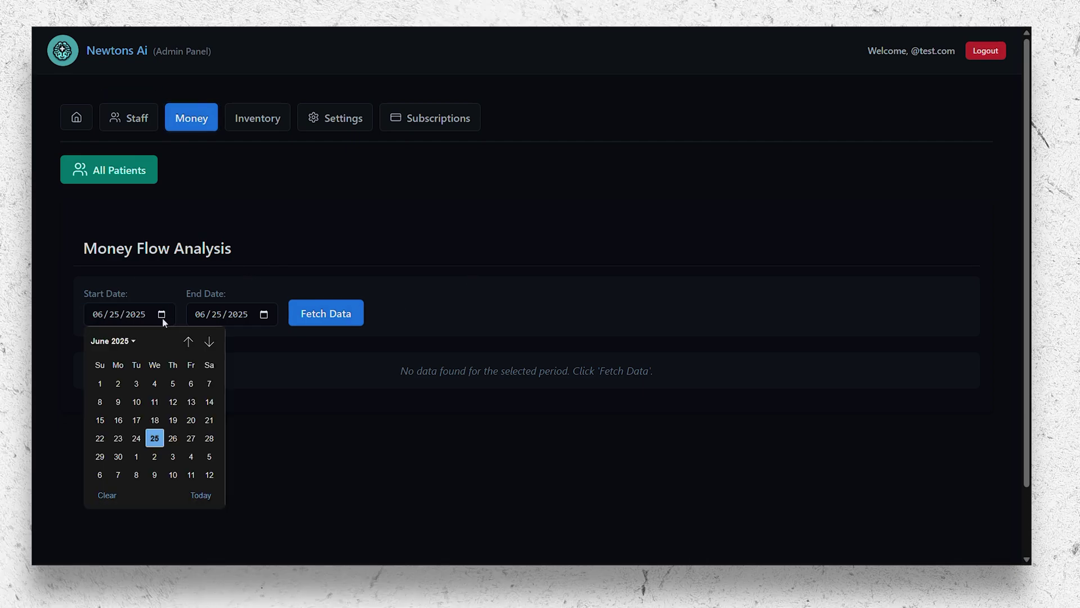
left_click(99, 383)
left_click(343, 324)
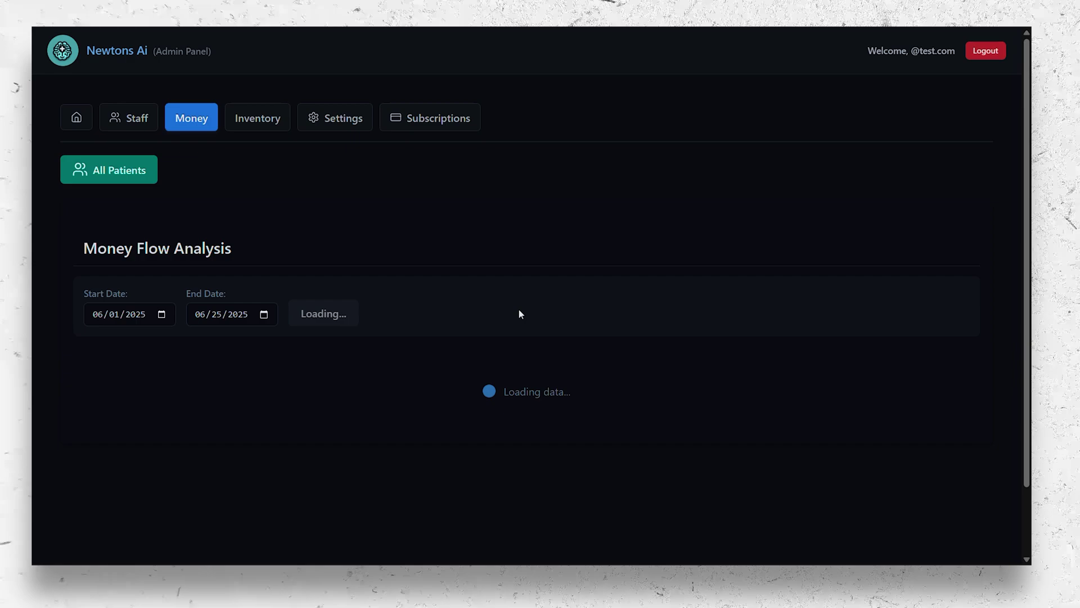
scroll(647, 241, "down", 4)
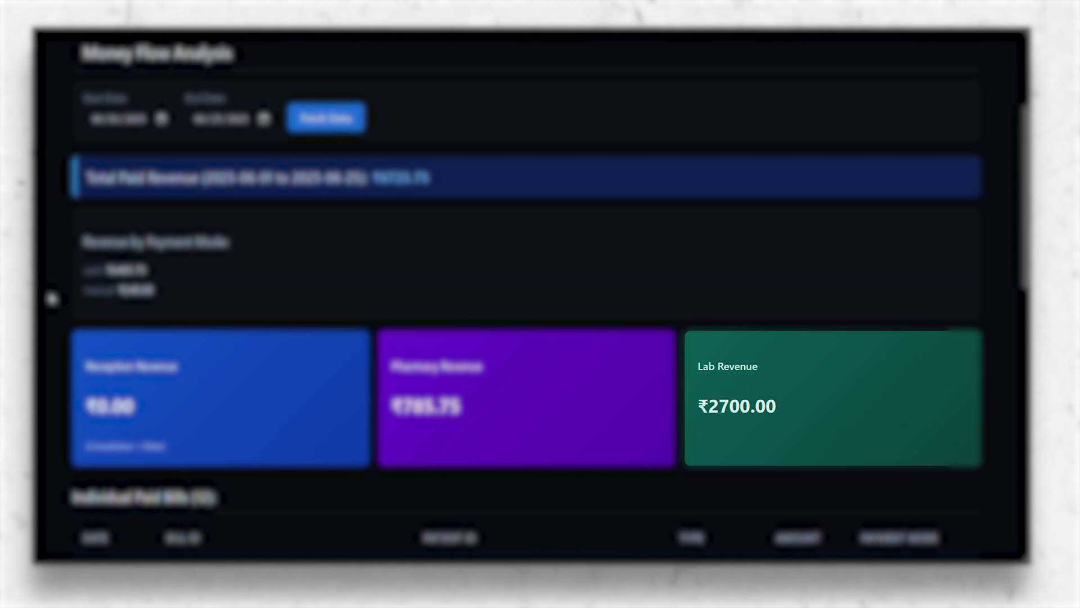
scroll(808, 130, "down", 8)
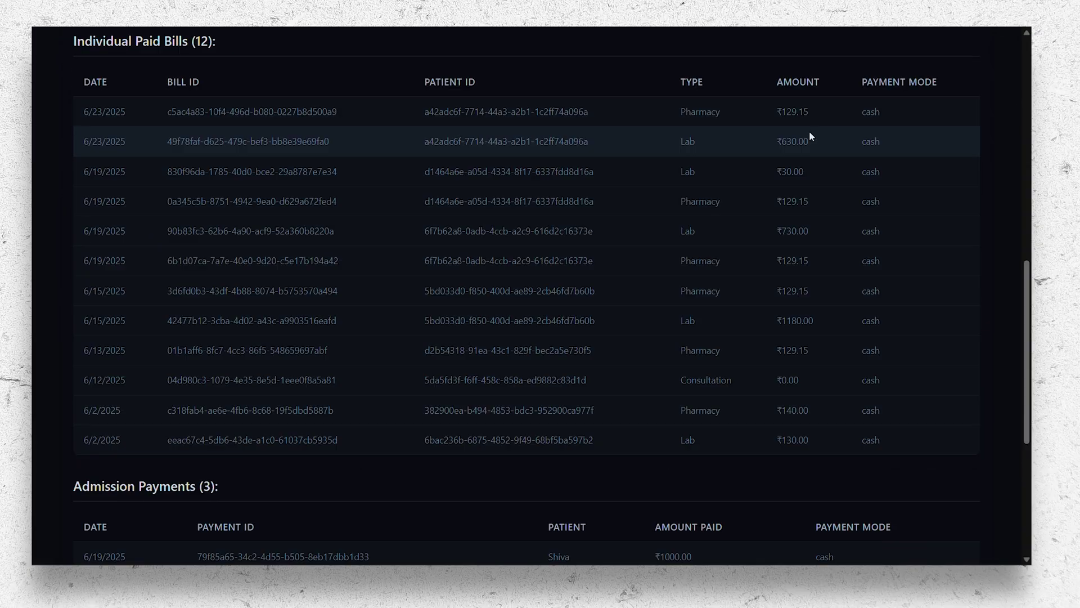
scroll(802, 462, "down", 1)
scroll(803, 464, "down", 2)
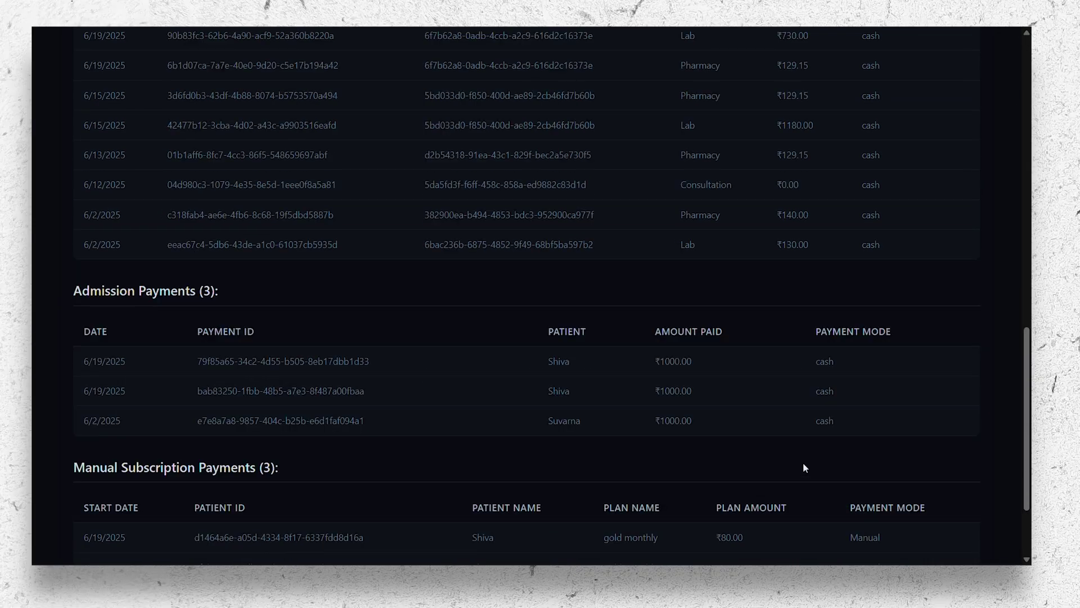
scroll(791, 359, "down", 2)
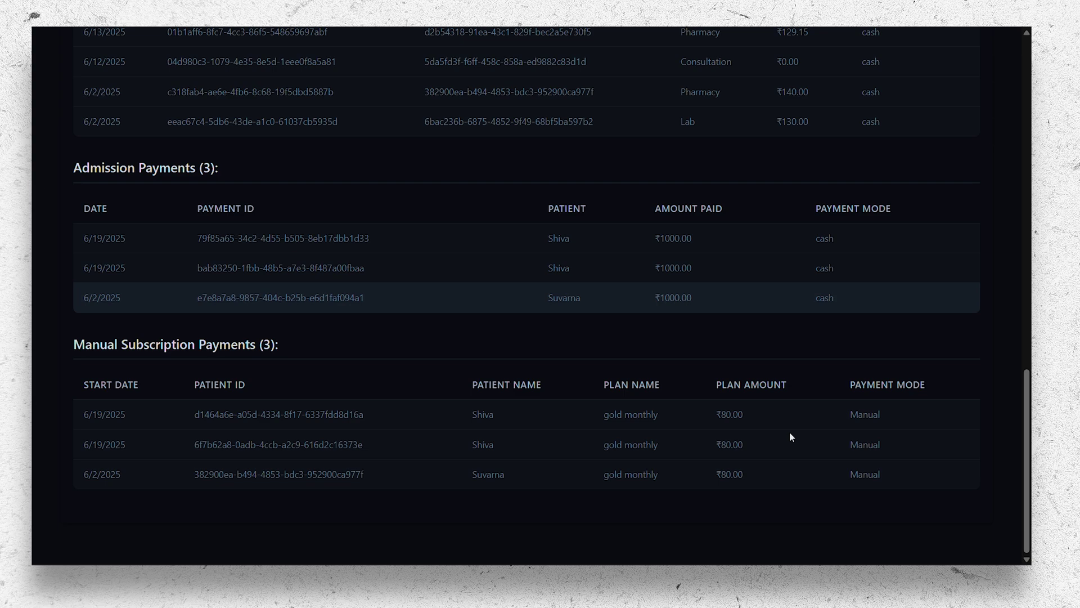
scroll(790, 427, "up", 1)
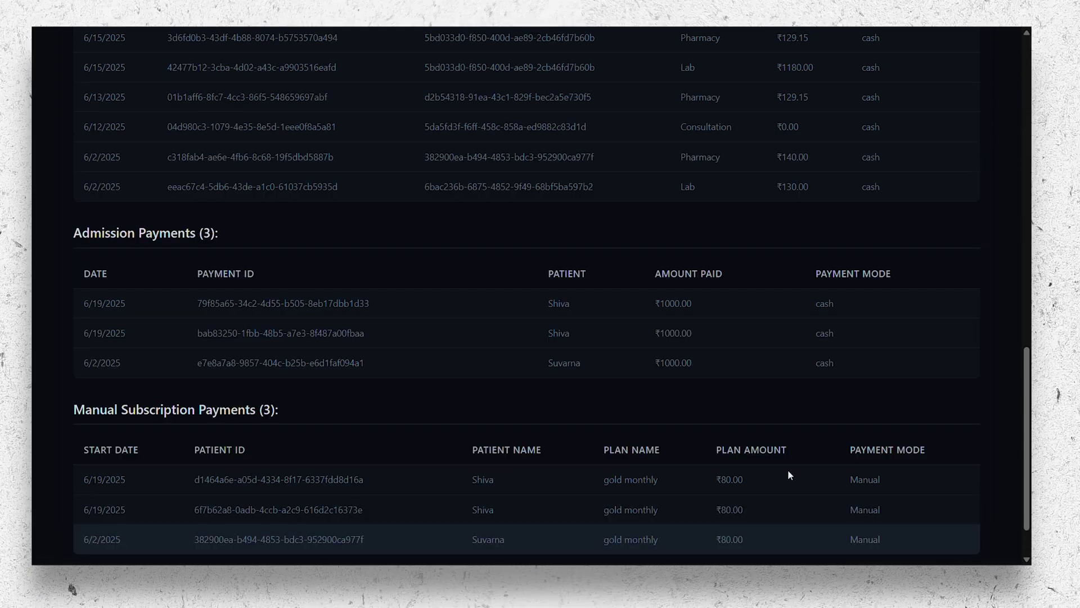
scroll(788, 469, "up", 15)
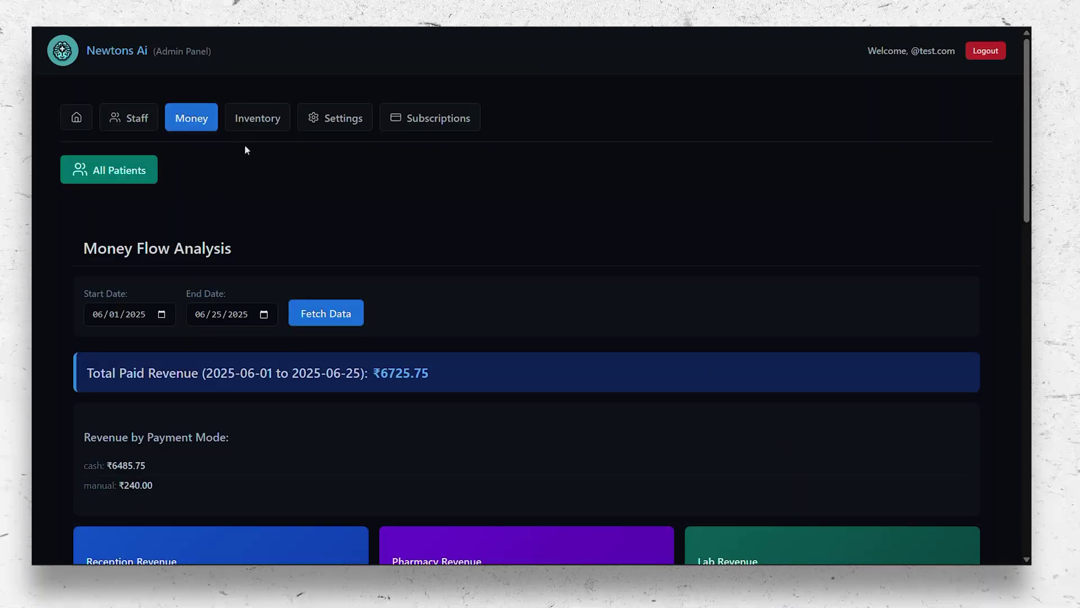
Fetch the comprehensive inventory analysis from June 1, 2025 and review it down to Overall Totals.
left_click(257, 117)
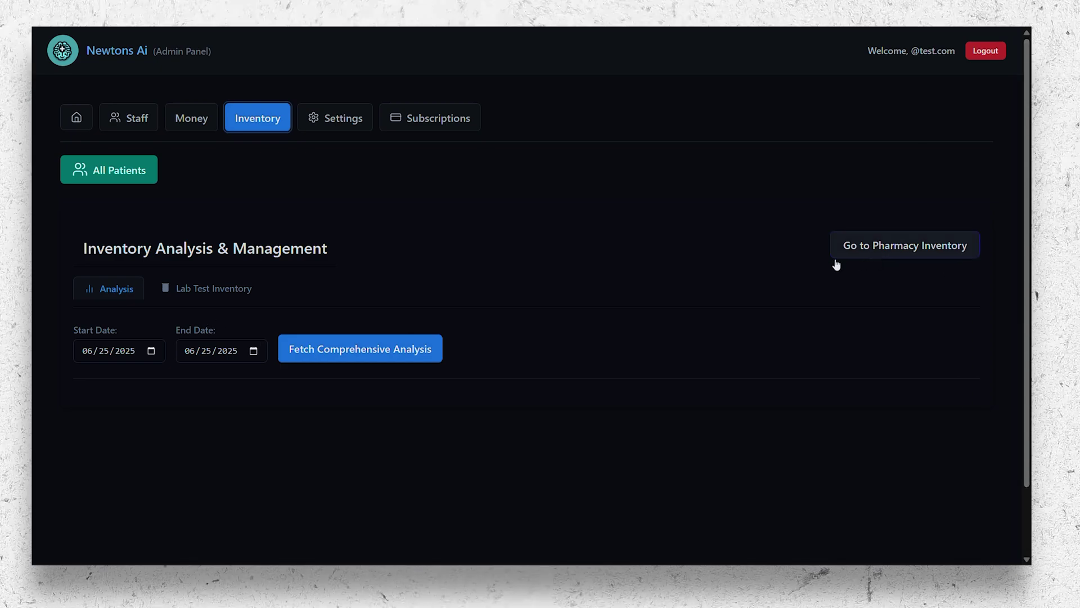
left_click(151, 351)
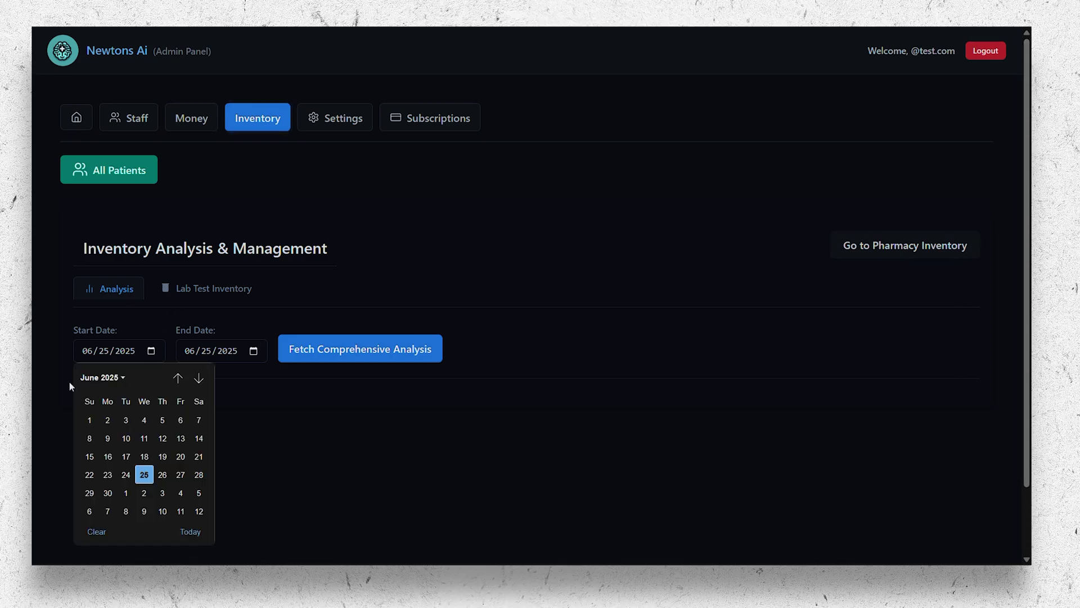
left_click(88, 419)
left_click(410, 360)
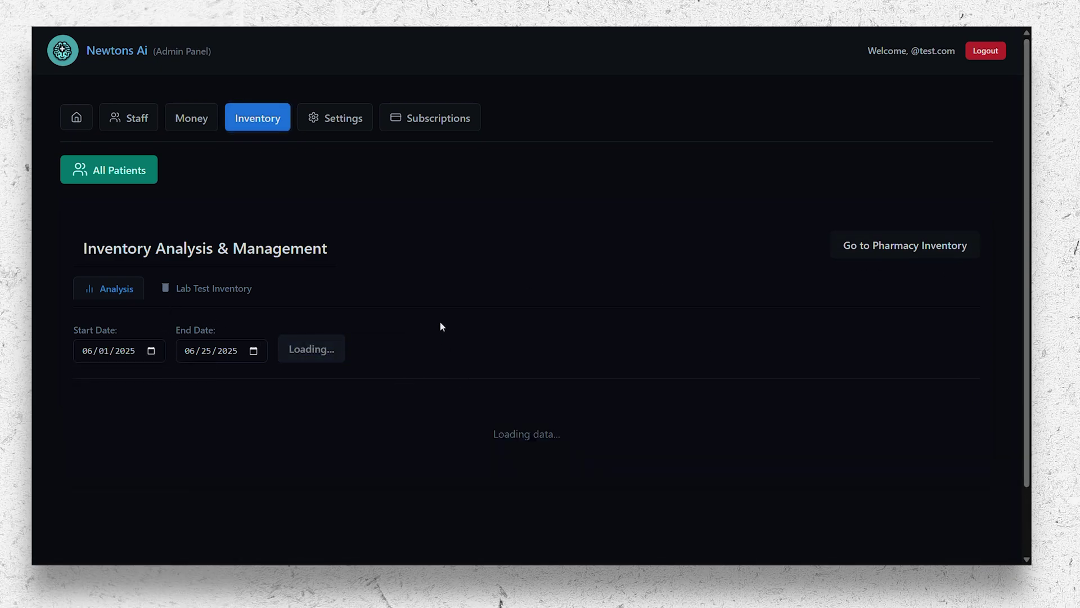
scroll(477, 264, "down", 5)
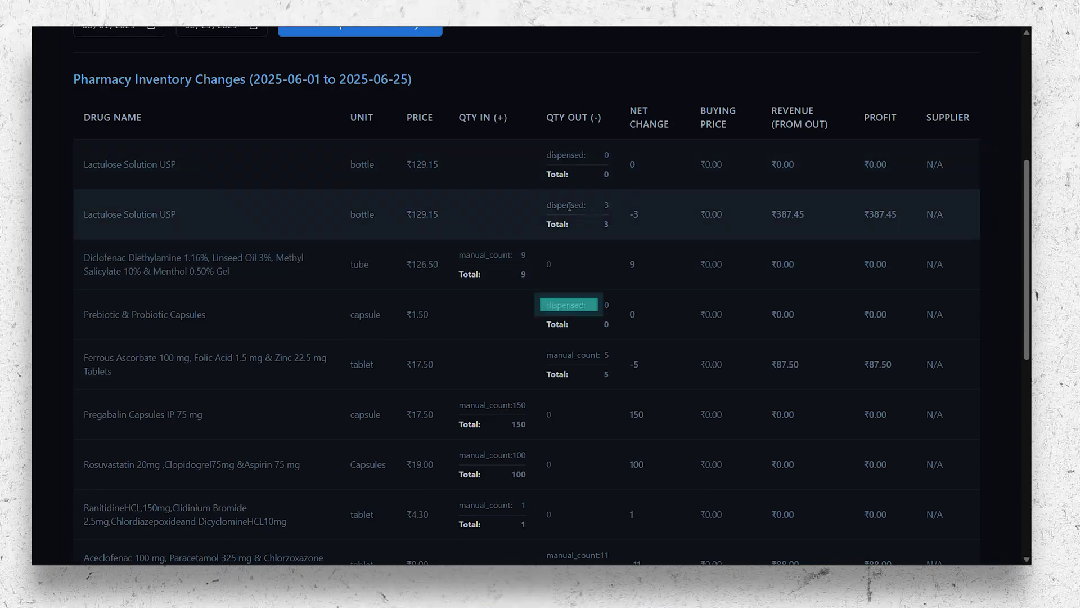
scroll(594, 240, "down", 5)
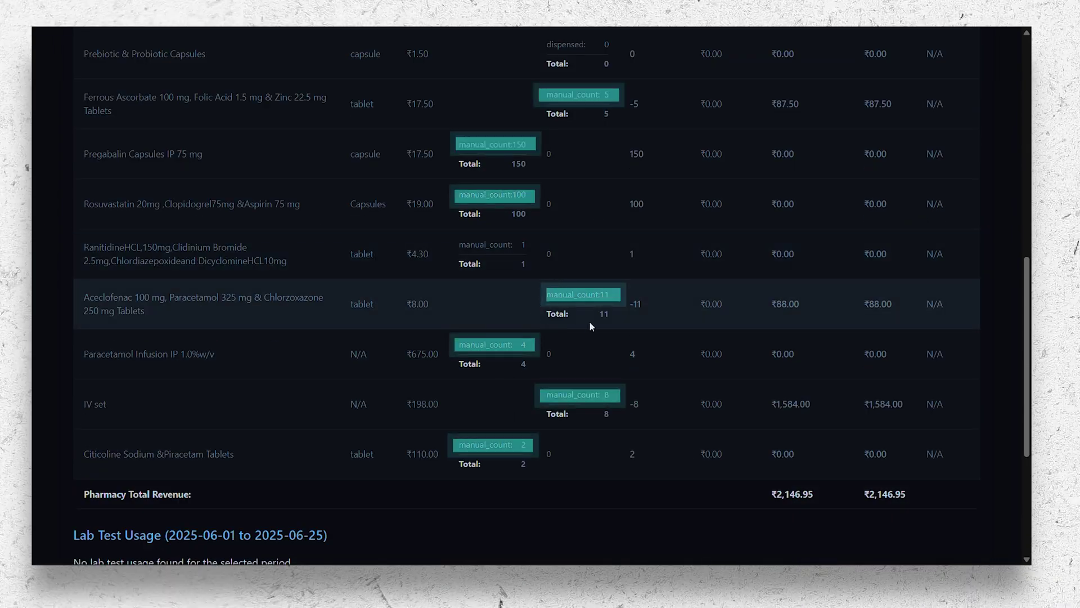
scroll(591, 325, "down", 5)
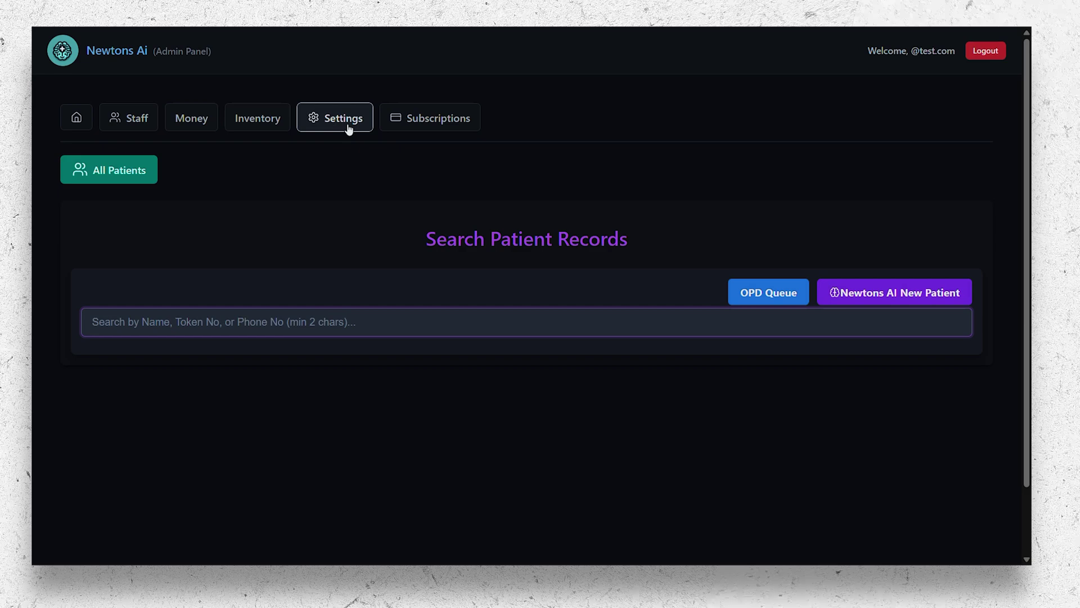
Enter a clinic-wide AI system prompt to give multivitamins to all patients.
left_click(346, 122)
scroll(419, 363, "down", 7)
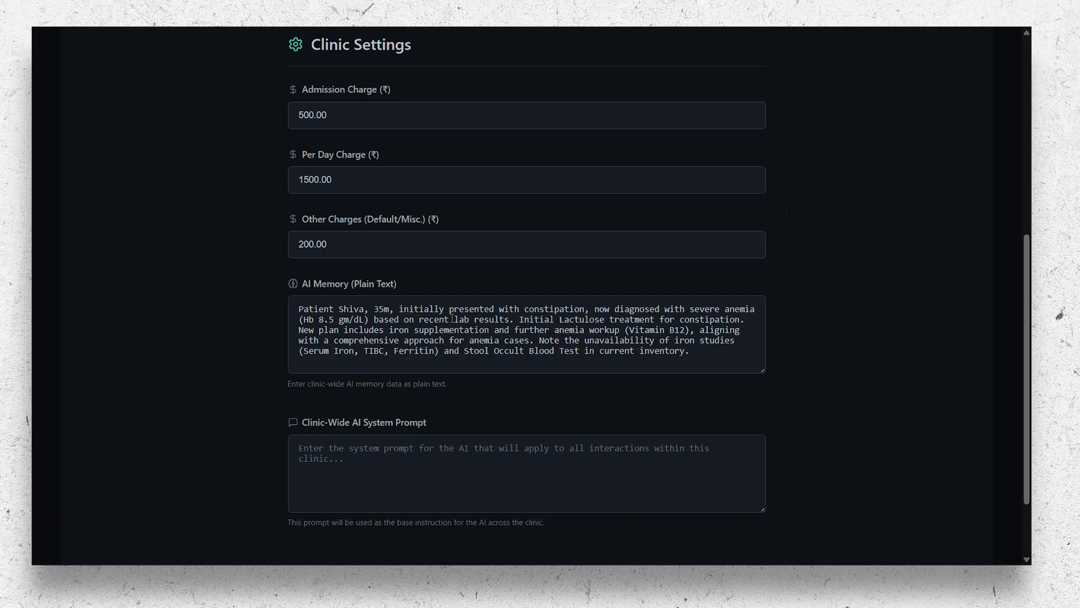
left_click(403, 458)
scroll(402, 458, "down", 3)
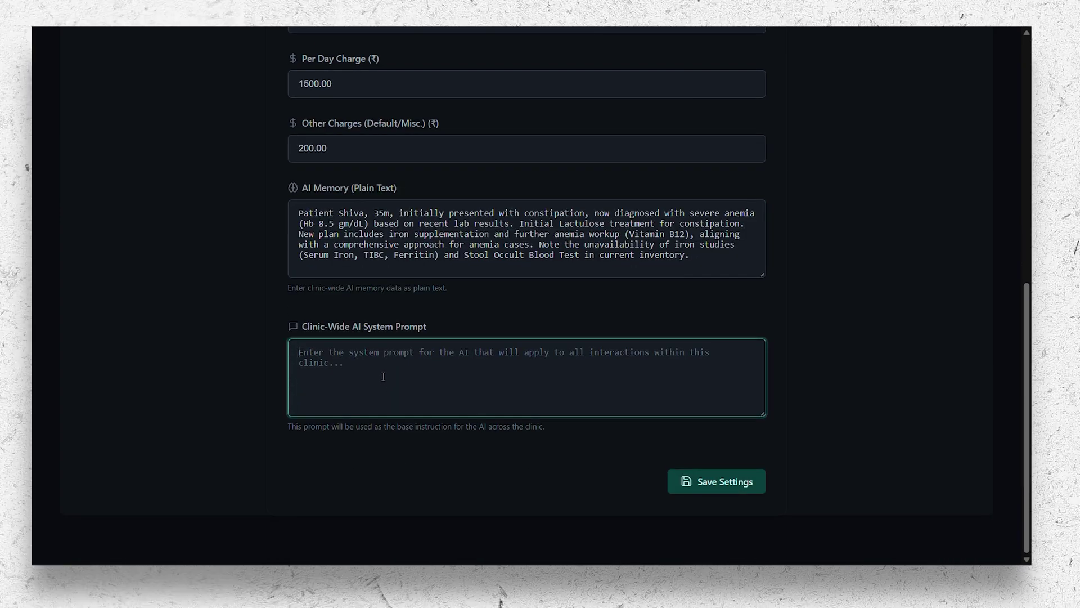
type("givr")
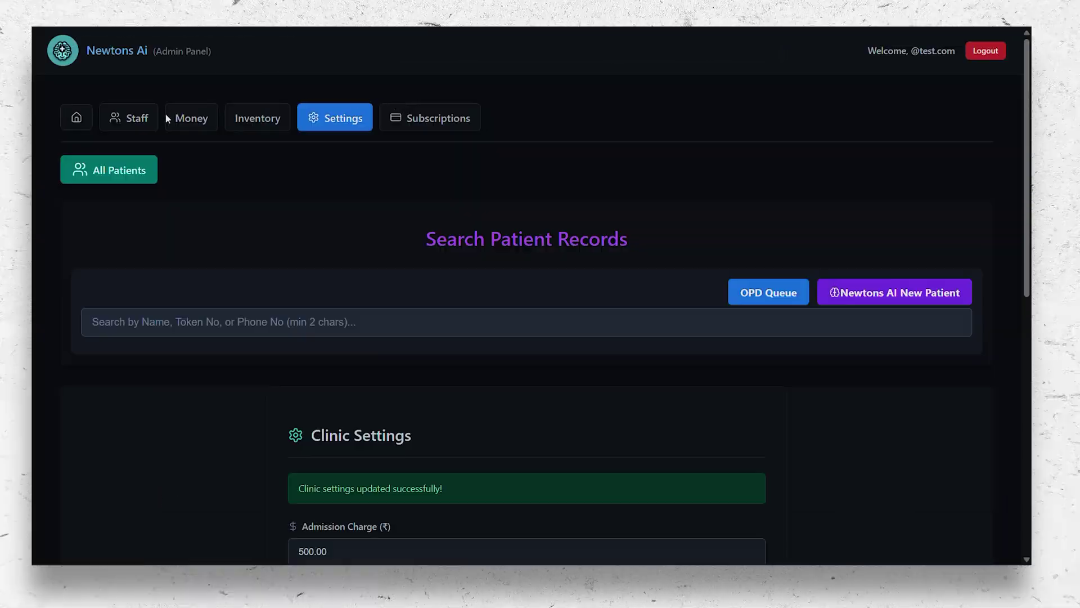
Review the two ₹80.00 monthly subscription plans and the Add New Plan form, then cancel without creating one.
left_click(456, 128)
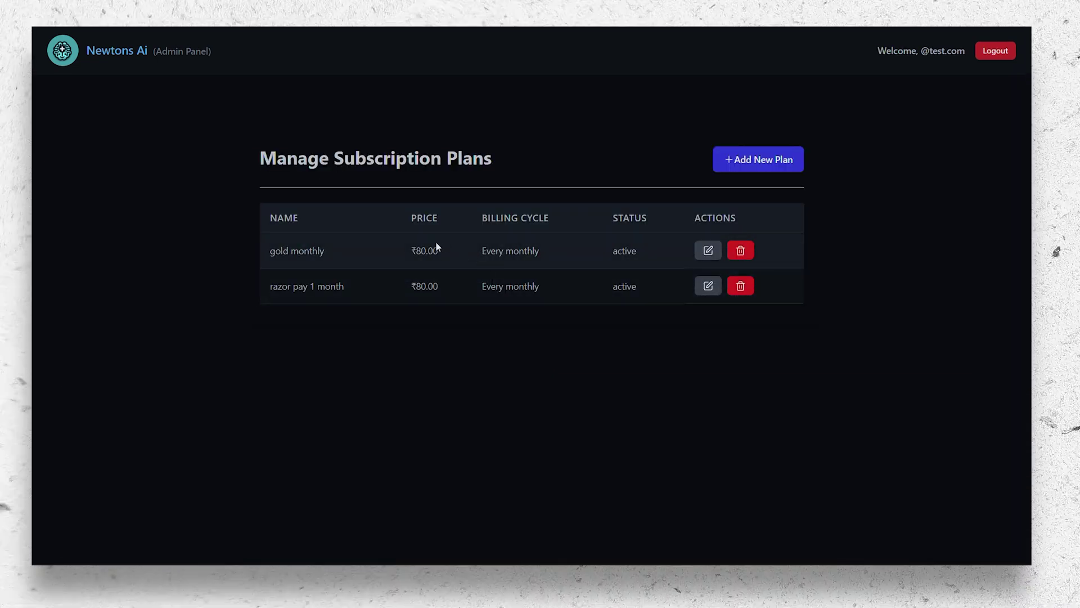
left_click(786, 158)
scroll(492, 360, "down", 2)
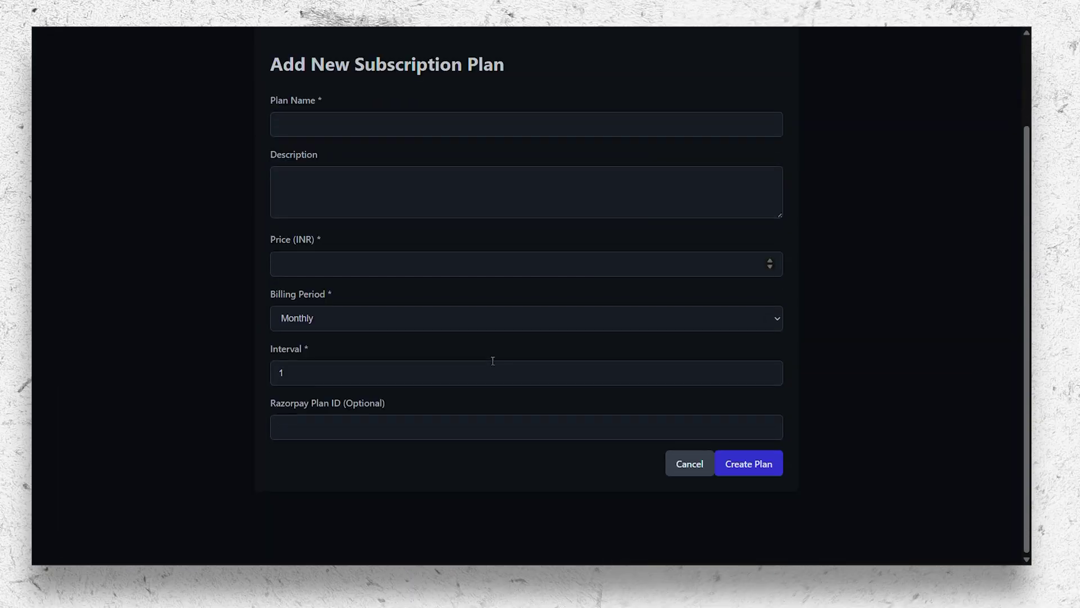
scroll(493, 360, "up", 1)
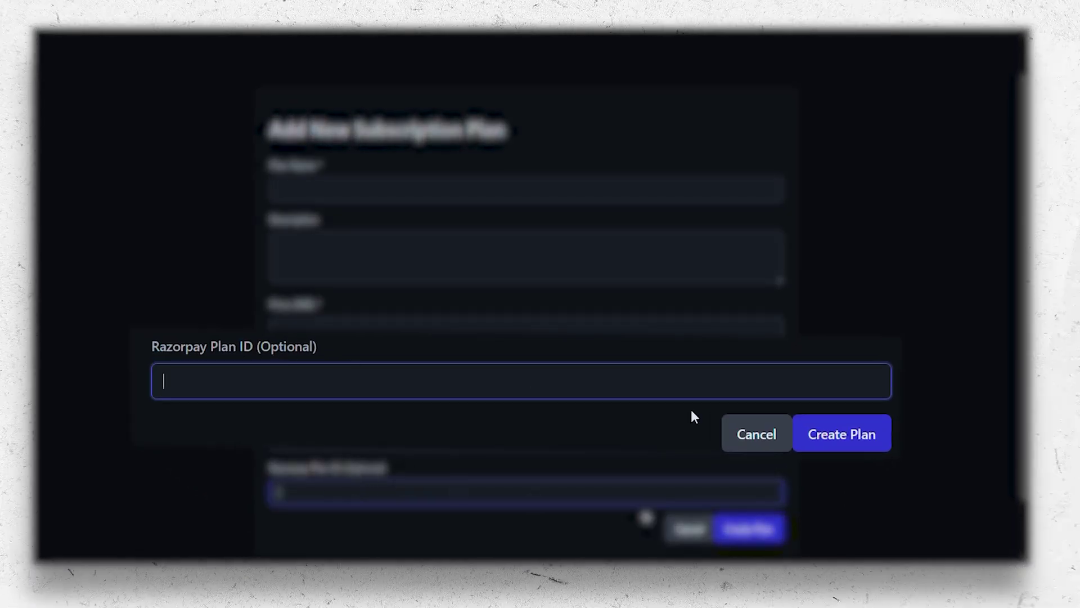
left_click(754, 436)
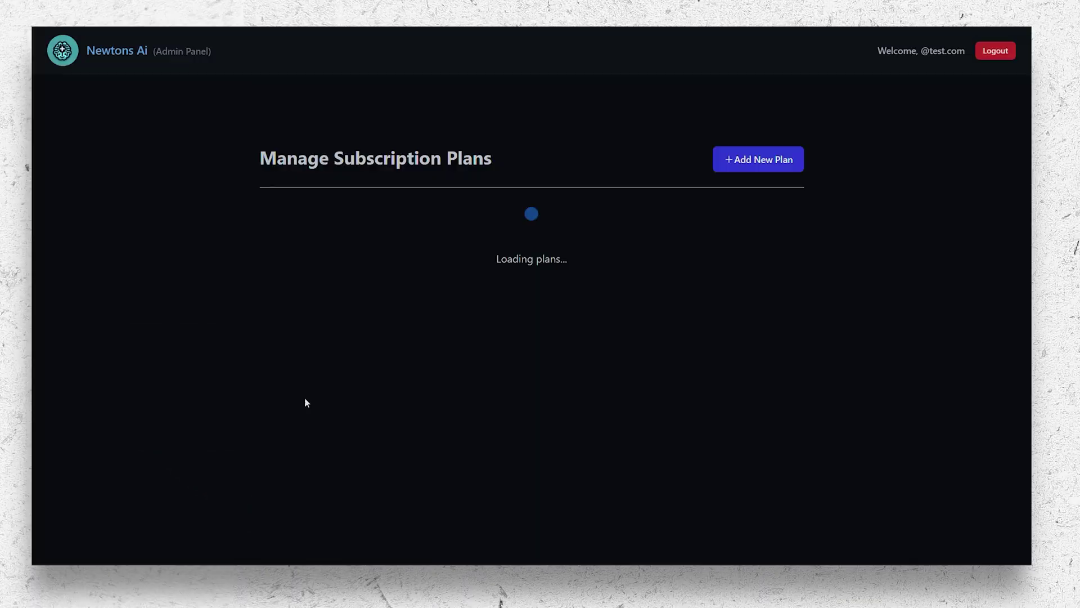
List all registered patients and move to the second page of results.
left_click(74, 85)
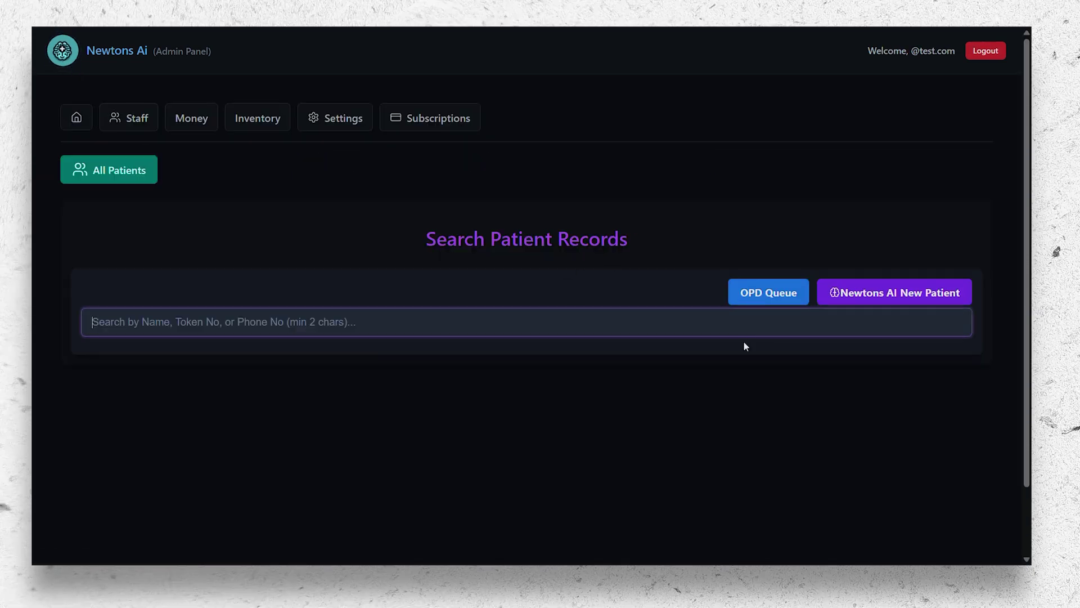
left_click(108, 169)
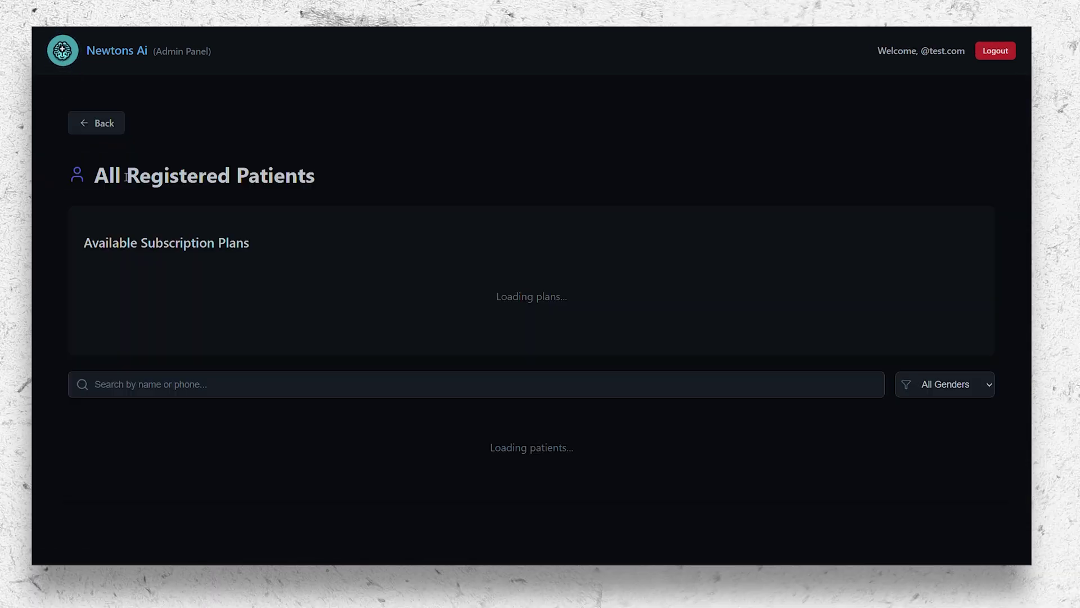
scroll(636, 282, "down", 1)
scroll(635, 282, "down", 2)
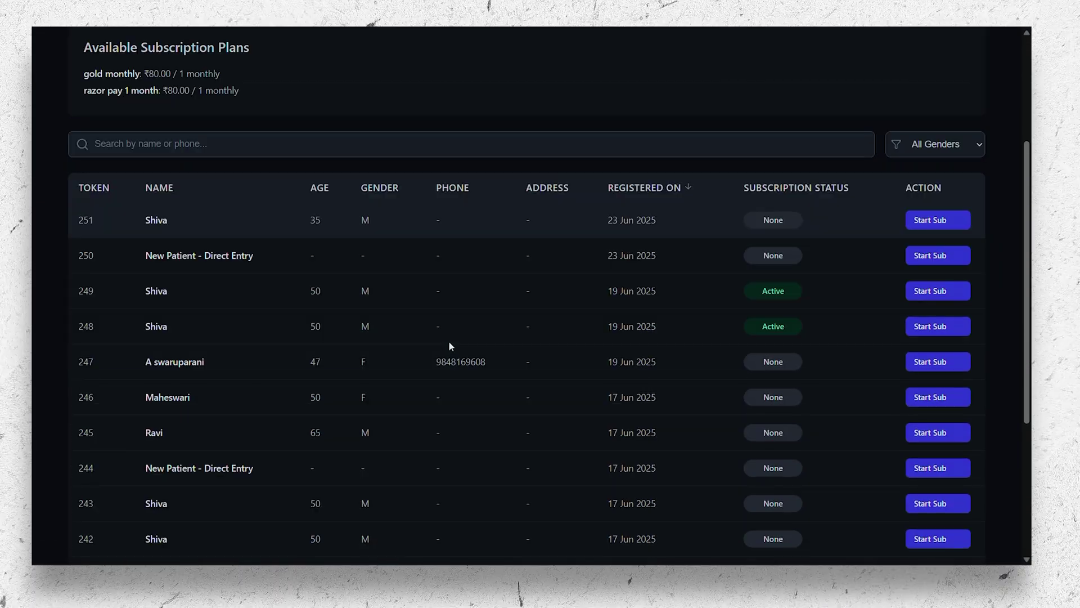
scroll(449, 342, "down", 5)
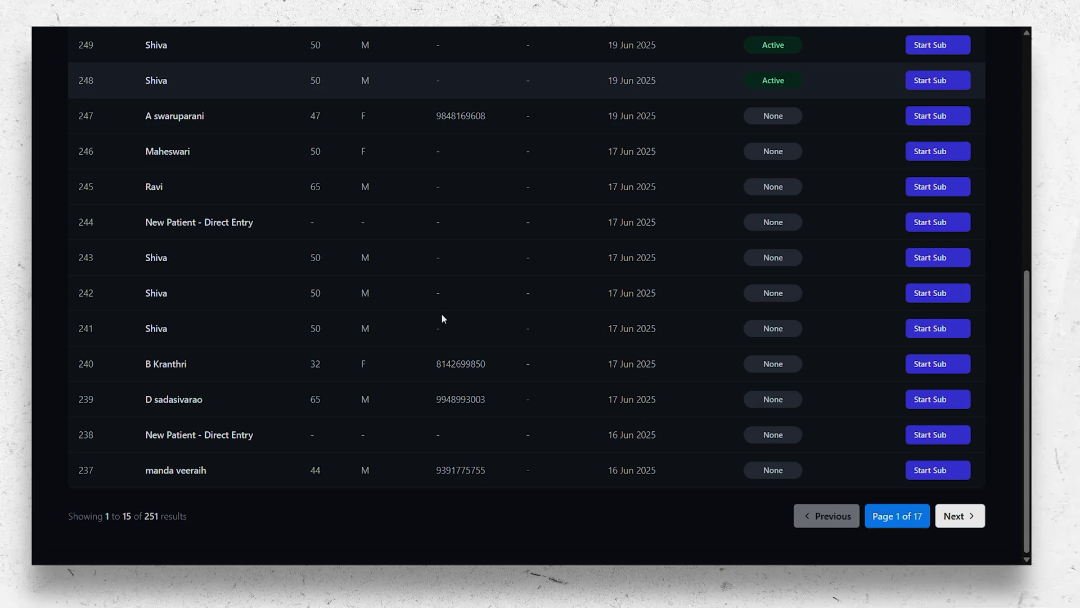
left_click(957, 516)
scroll(730, 437, "down", 5)
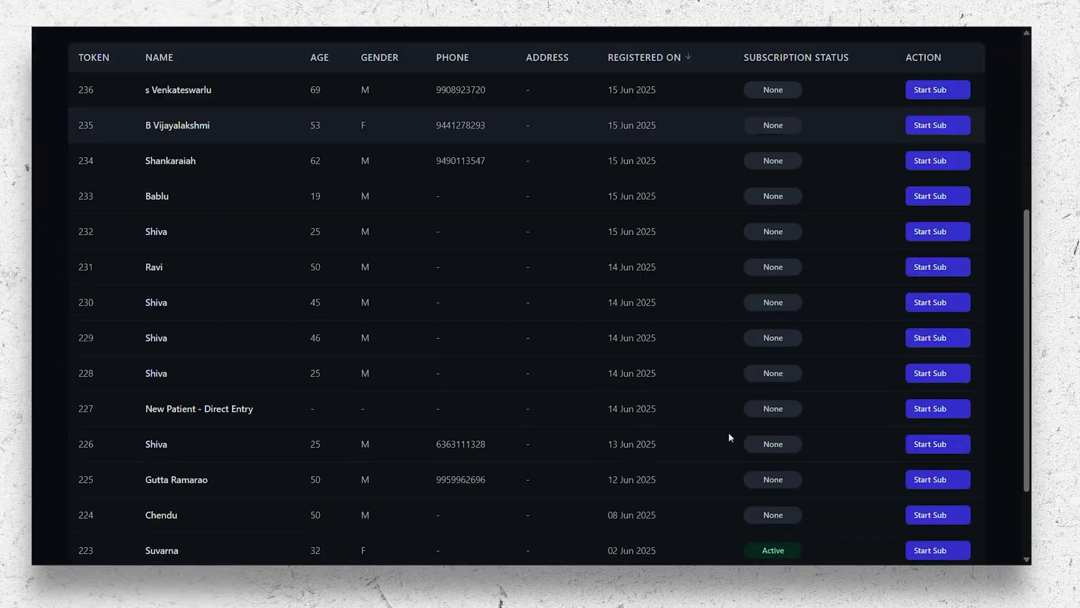
scroll(729, 435, "down", 2)
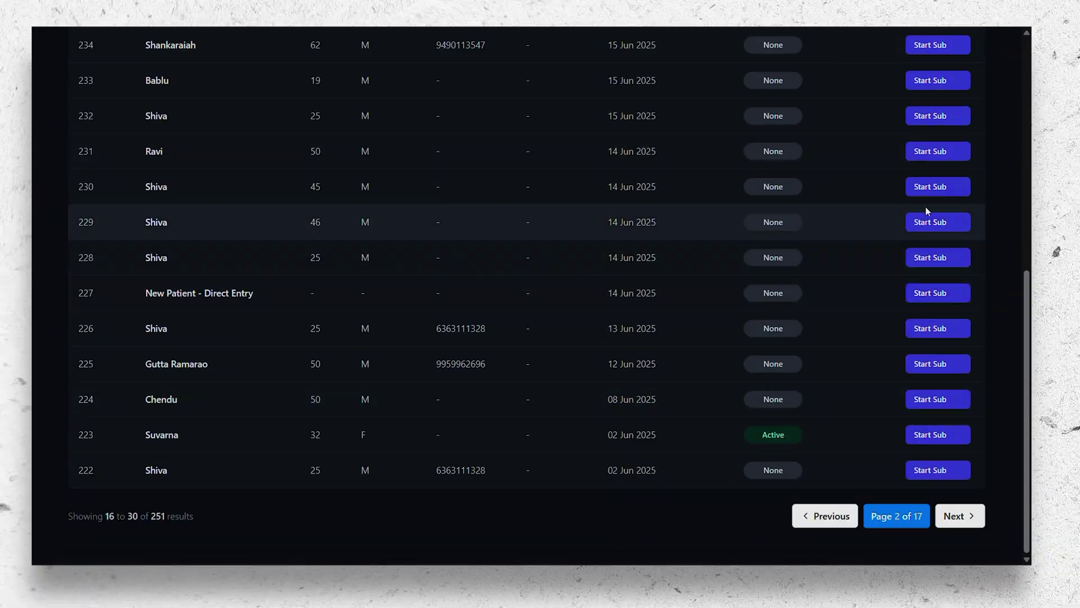
Start a ₹80.00 gold monthly subscription with Cash (Manual) payment for the patient registered 08 Jun 2025.
left_click(930, 401)
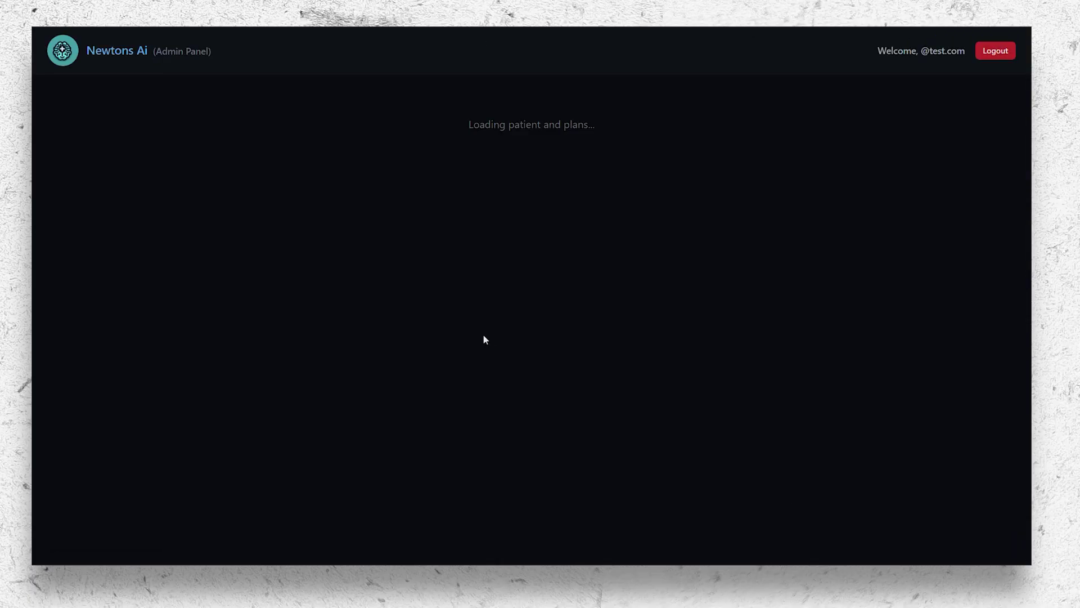
scroll(567, 297, "down", 2)
scroll(569, 311, "up", 2)
scroll(559, 302, "down", 1)
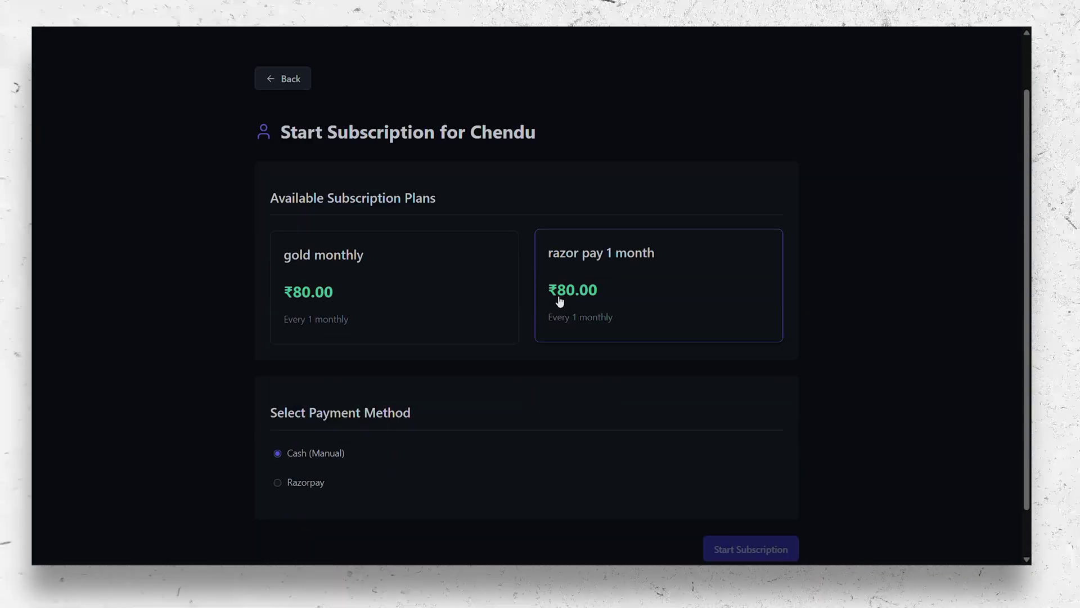
scroll(560, 302, "down", 1)
left_click(333, 231)
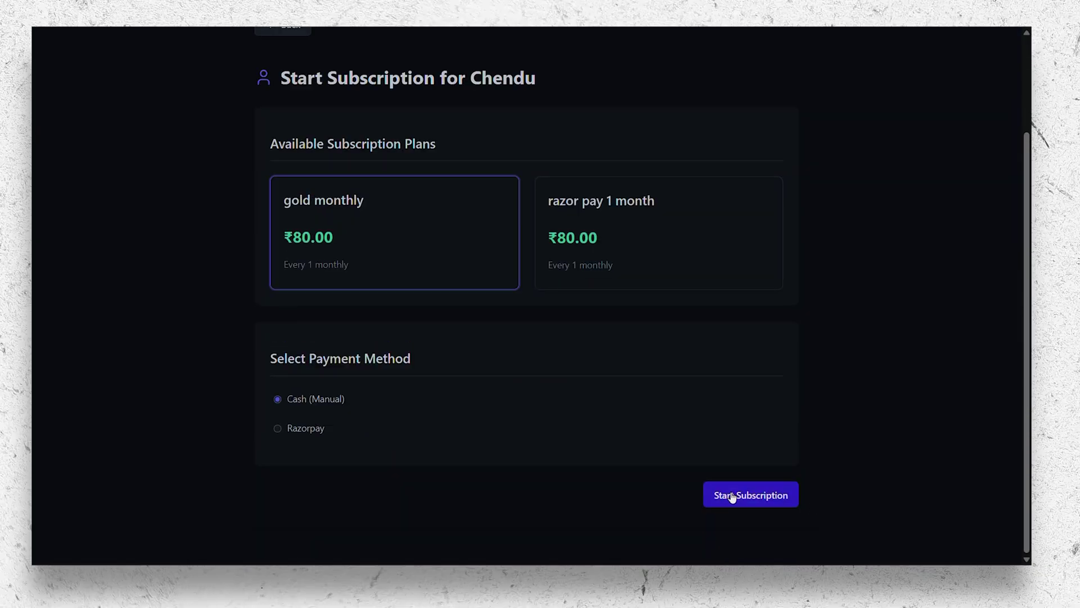
left_click(290, 432)
left_click(760, 498)
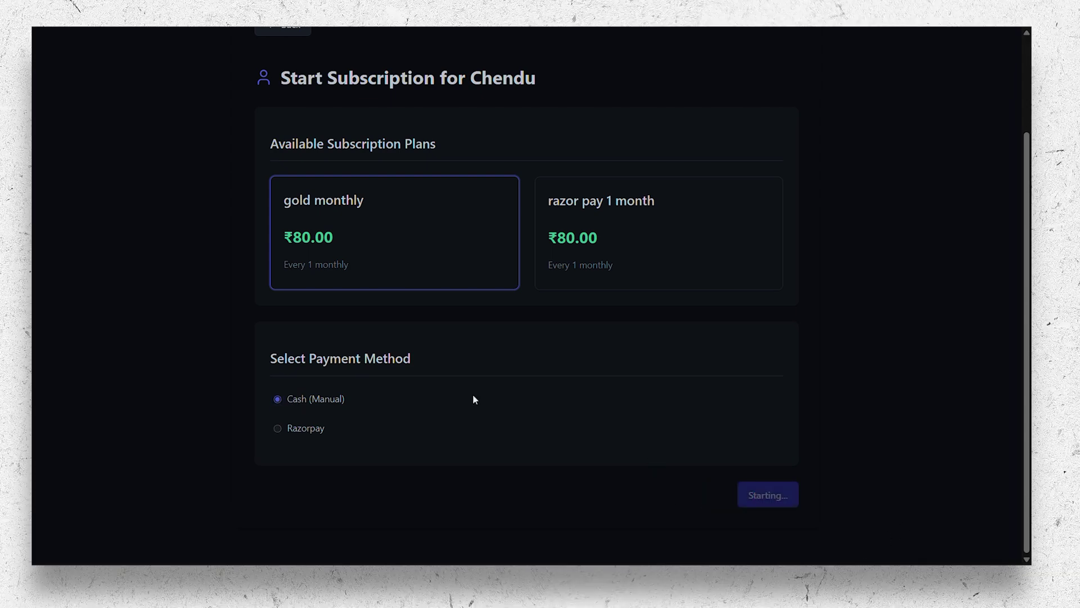
left_click(644, 107)
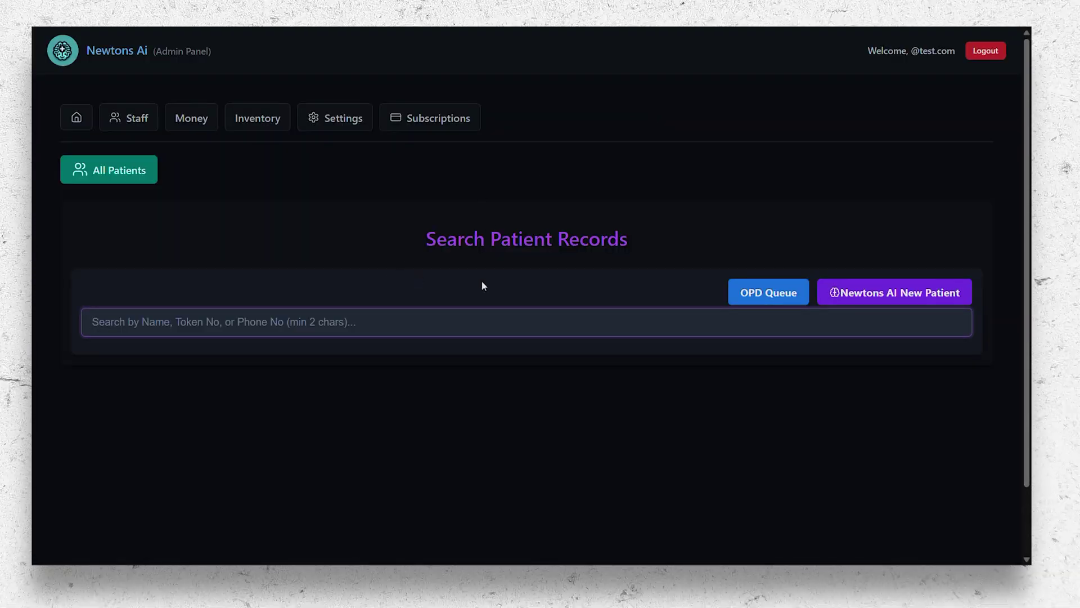